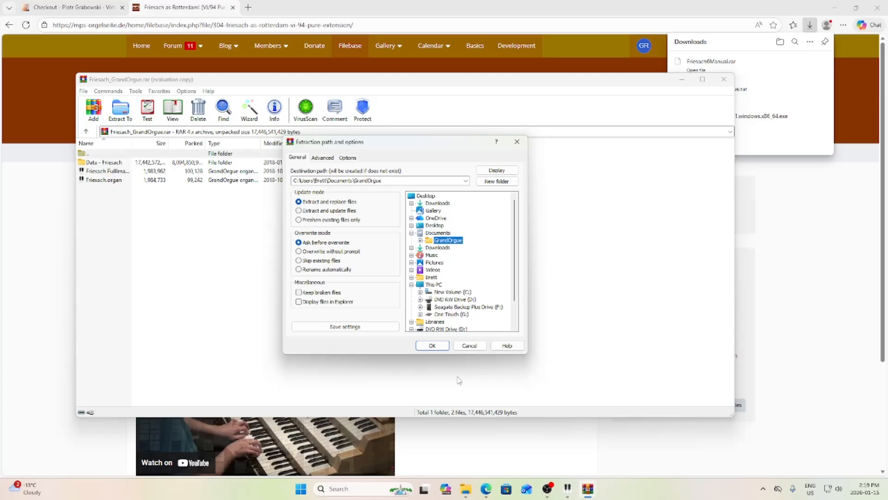
# - Confirm WinRAR's extraction options with Documents\GrandOrgue as the destination folder
pyautogui.click(430, 347)
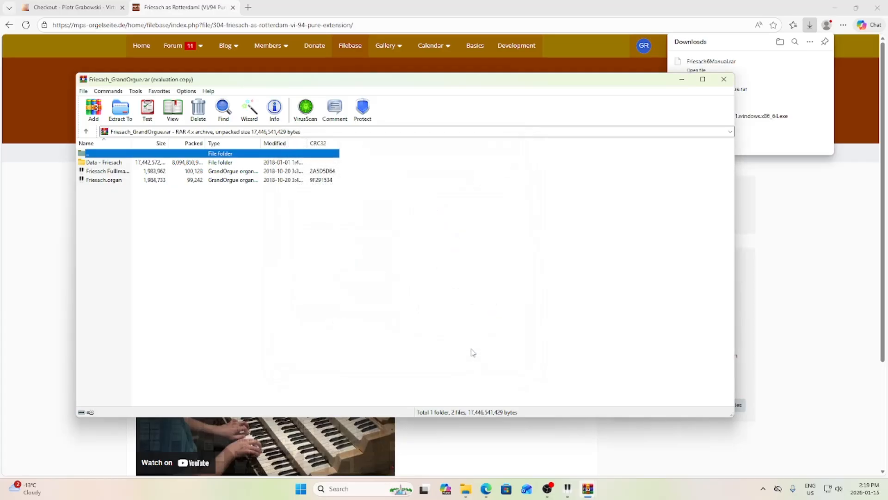
# - In Documents\GrandOrgue\Organs, create a new folder named OrganInstallationPackages
pyautogui.click(466, 489)
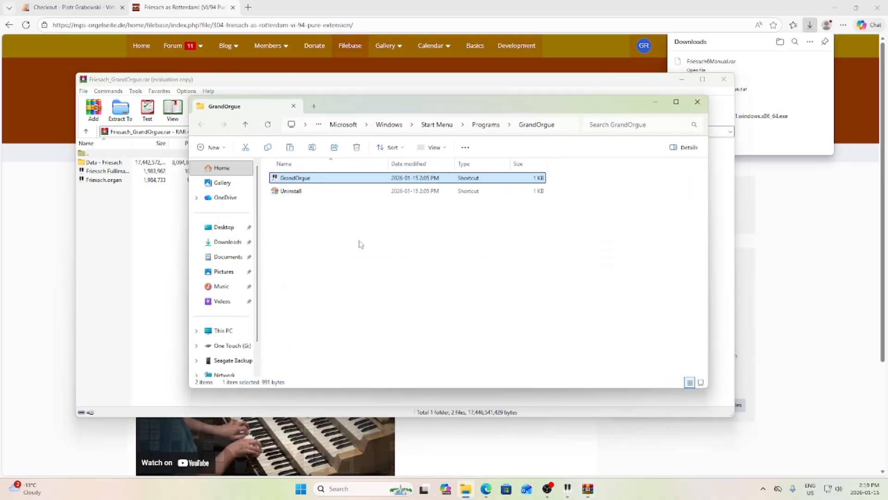
pyautogui.click(228, 261)
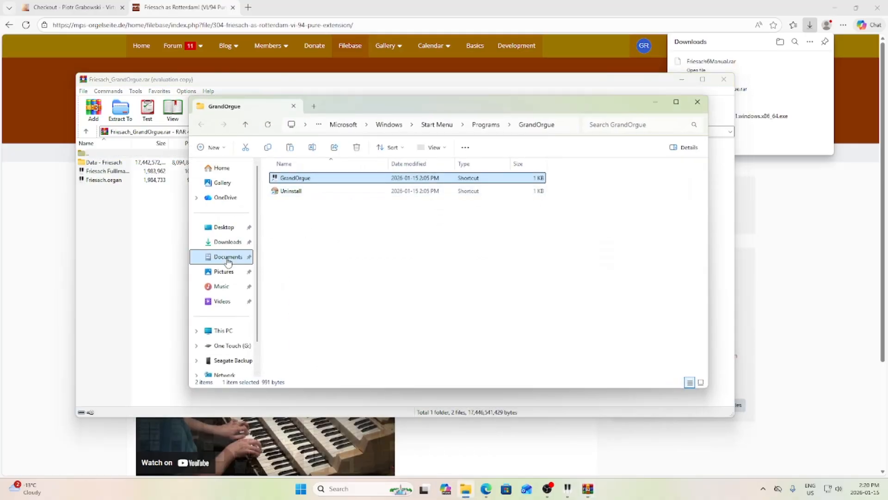
pyautogui.doubleClick(305, 177)
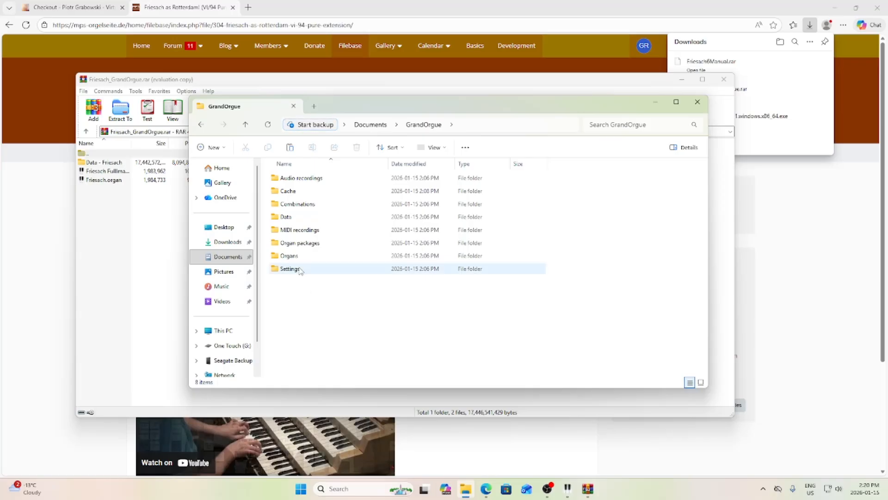
pyautogui.doubleClick(286, 256)
pyautogui.rightClick(324, 283)
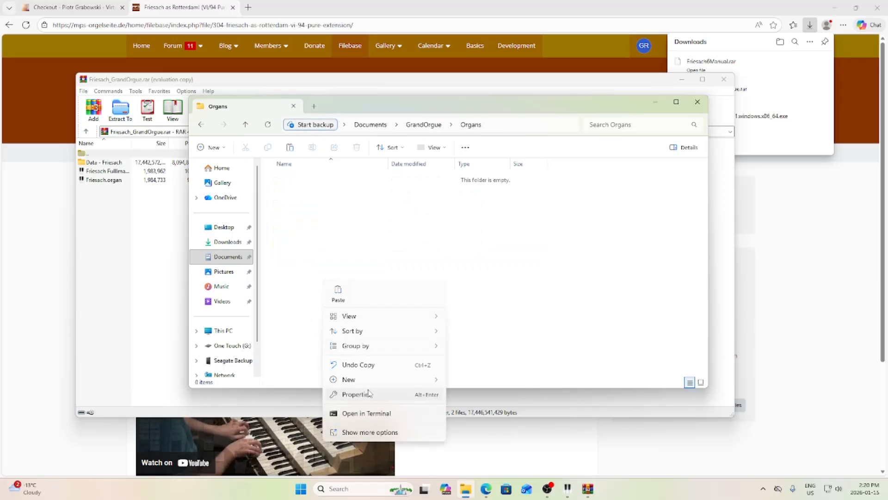
pyautogui.moveTo(370, 380)
pyautogui.click(497, 234)
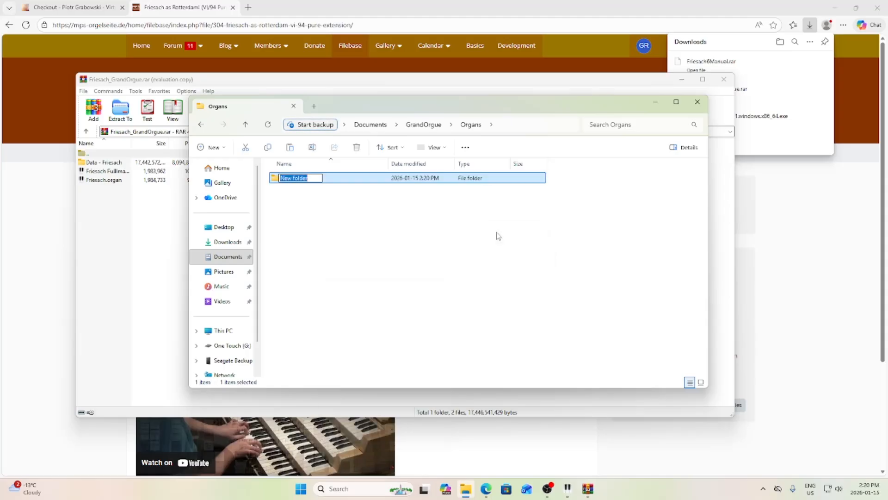
pyautogui.write('OrganInstallationPackages')
pyautogui.press('Return')
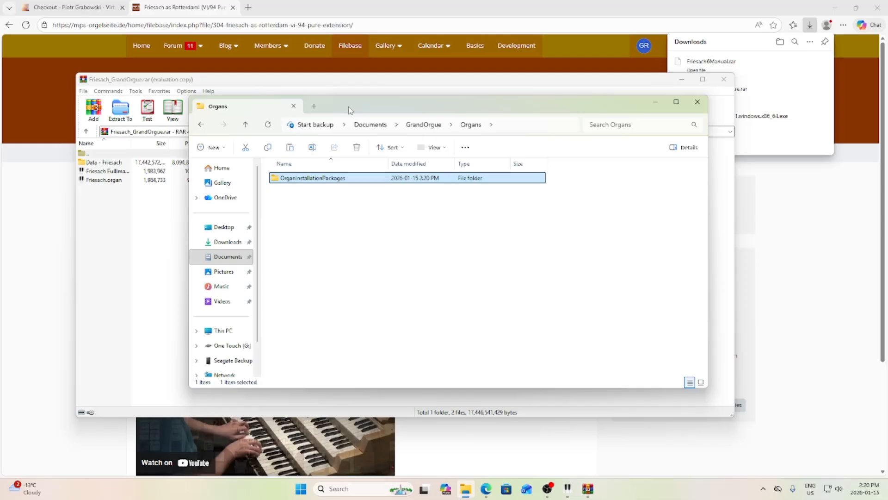
# - Open OrganInstallationPackages and delete the GrandOrgue shortcut pasted there by mistake
pyautogui.doubleClick(307, 179)
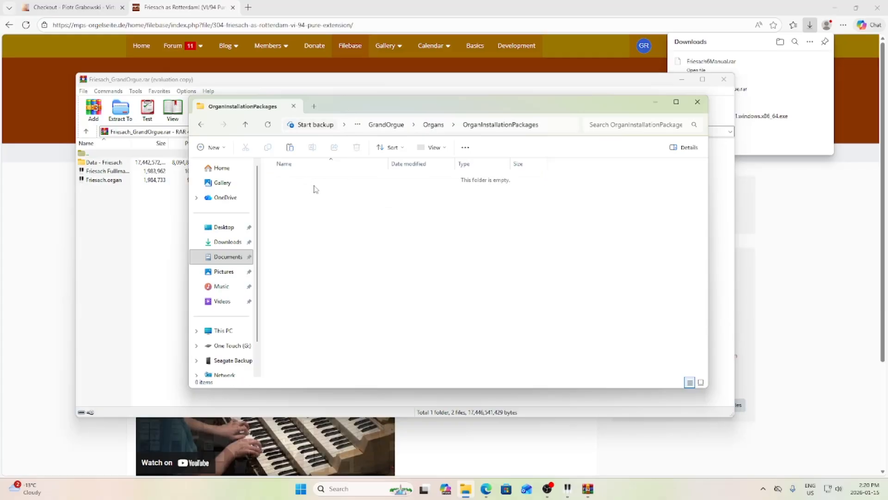
pyautogui.rightClick(344, 223)
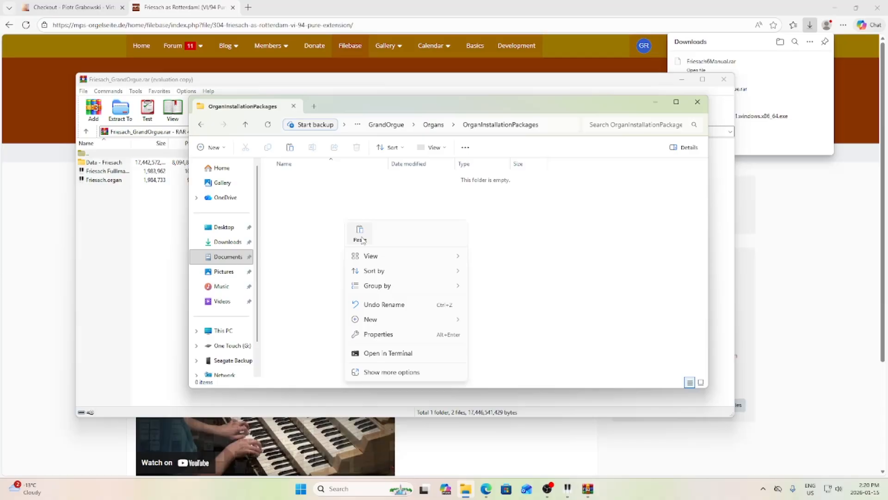
pyautogui.click(361, 234)
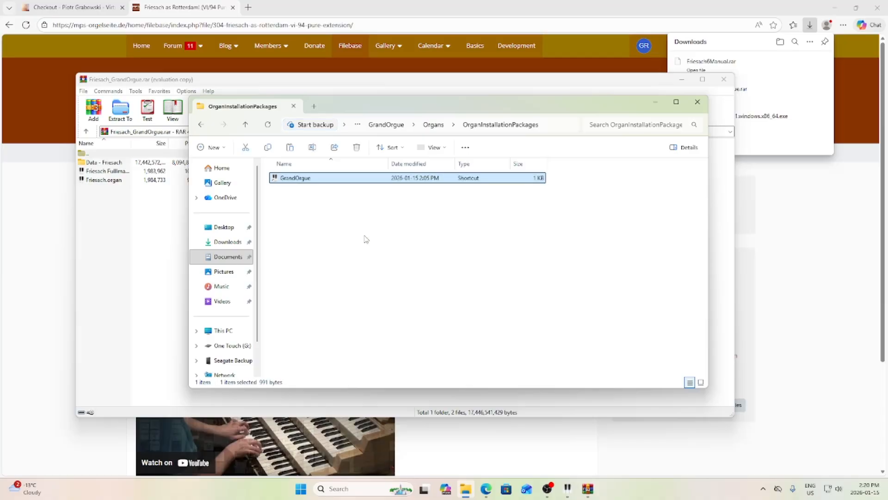
pyautogui.rightClick(300, 179)
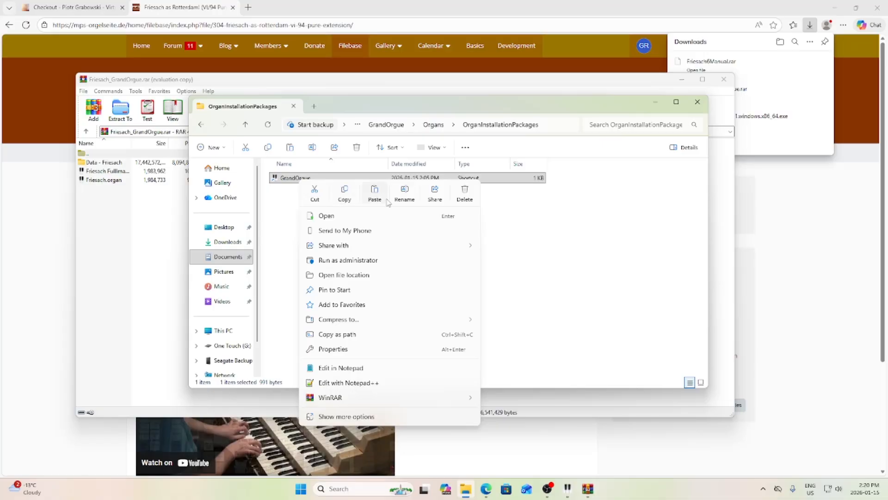
pyautogui.click(455, 186)
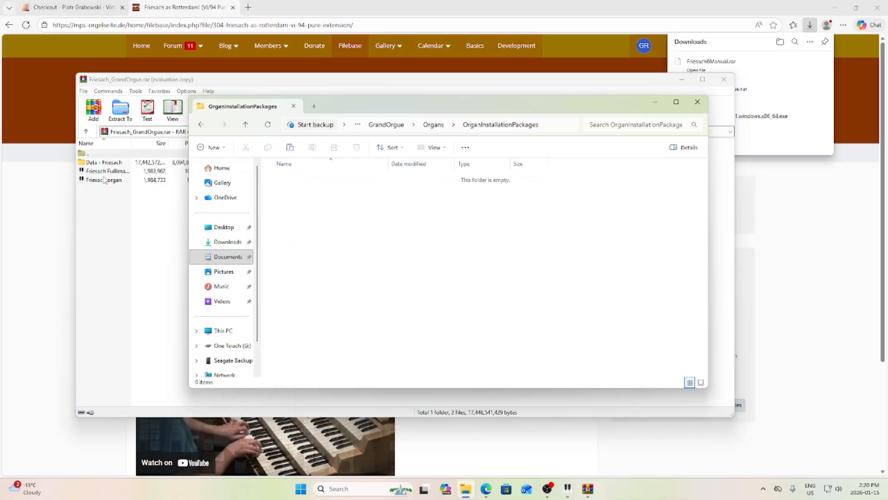
# - Extract Friesach_GrandOrgue.rar into Documents\GrandOrgue\Organs\OrganInstallationPackages
pyautogui.click(118, 110)
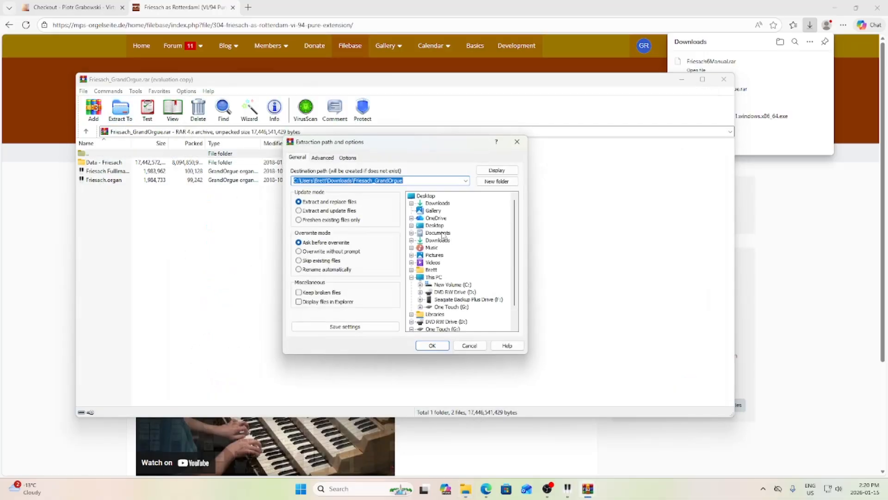
pyautogui.click(438, 233)
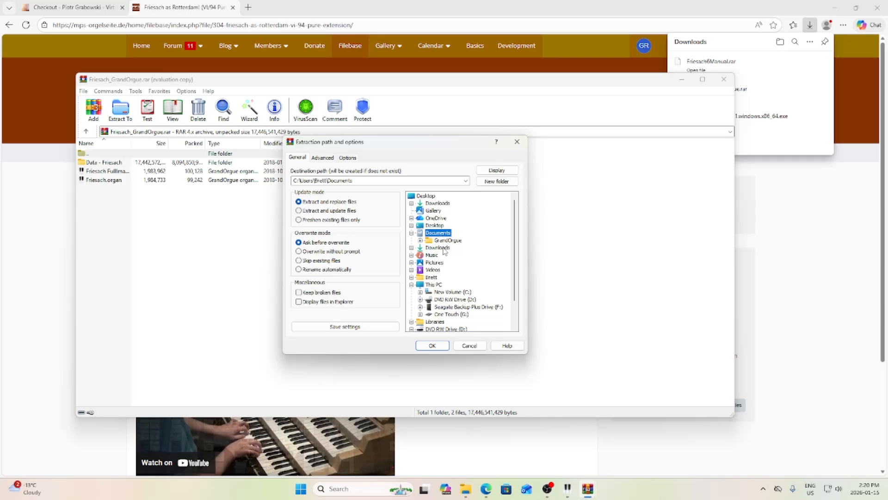
pyautogui.click(446, 241)
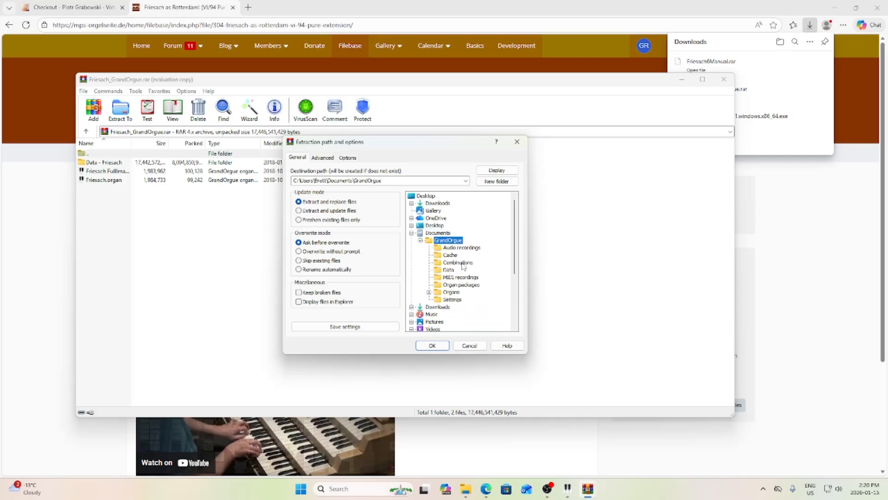
pyautogui.click(451, 292)
pyautogui.click(463, 300)
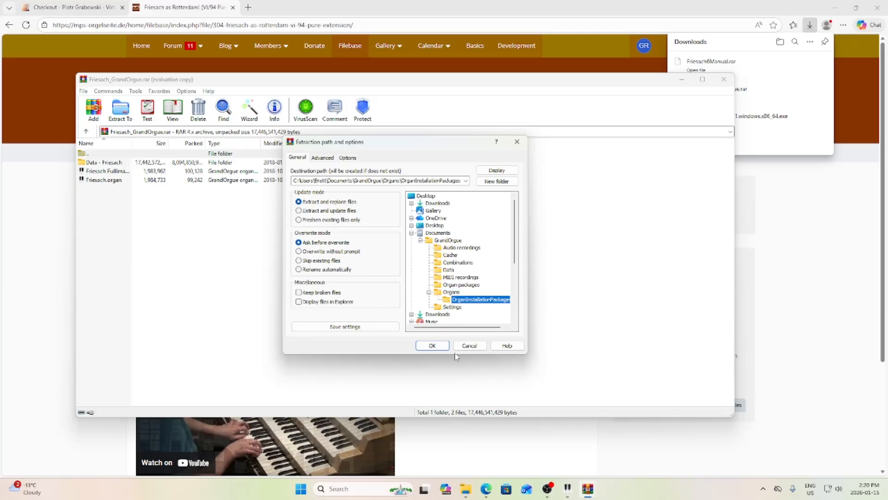
pyautogui.click(432, 346)
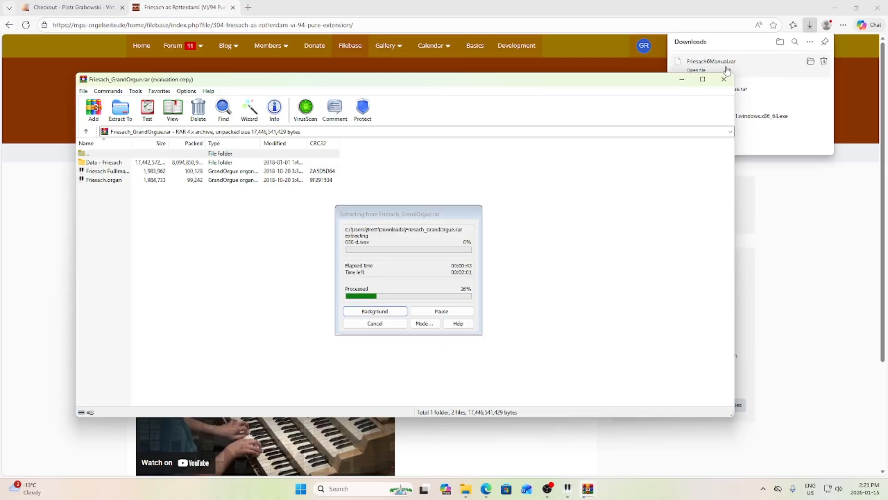
pyautogui.click(718, 66)
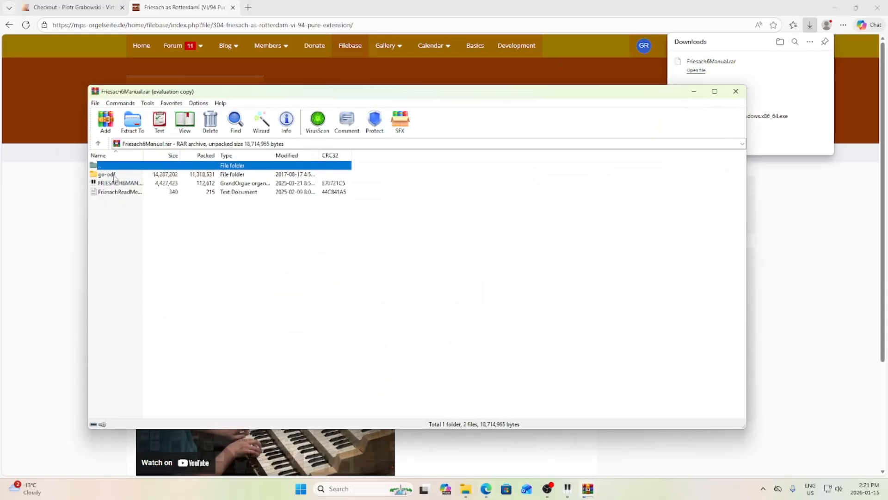
# - Open FriesachReadMe.txt from the Friesach6Manual archive to read its installation steps
pyautogui.doubleClick(124, 192)
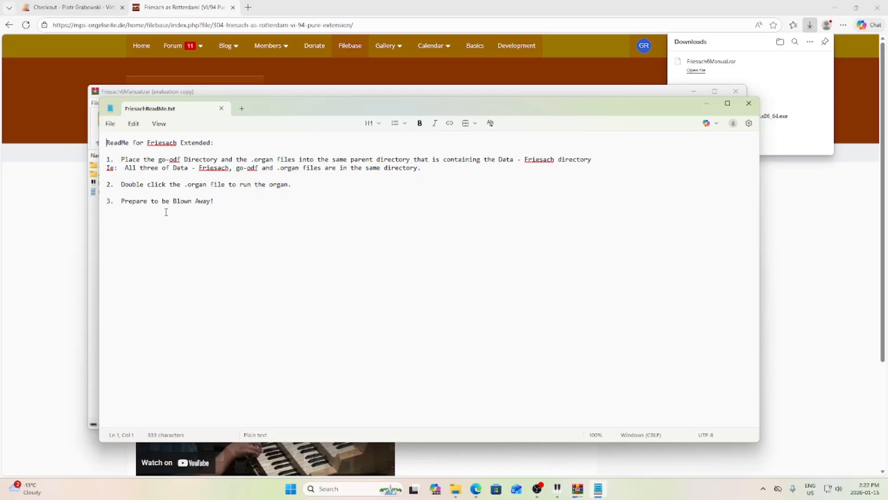
# - Move the readme window aside and bring the Friesach_GrandOrgue archive window back to the front
pyautogui.moveTo(283, 111); pyautogui.dragTo(538, 177)
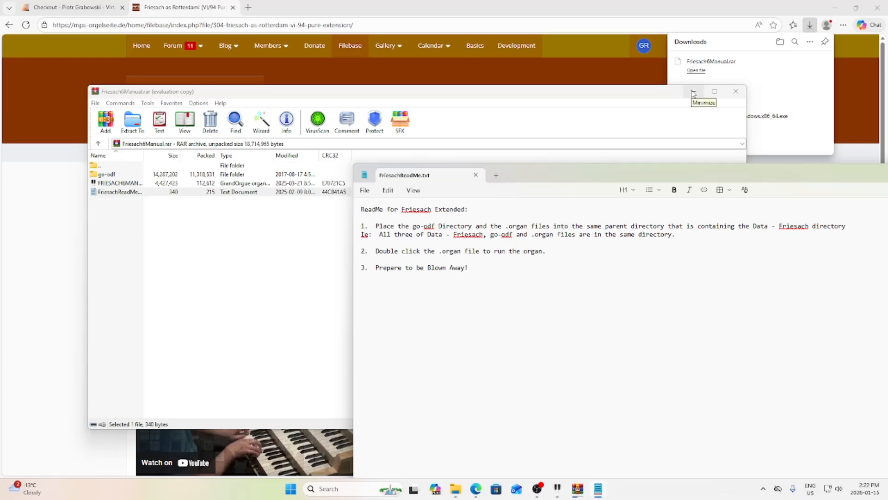
pyautogui.moveTo(569, 176); pyautogui.dragTo(361, 130)
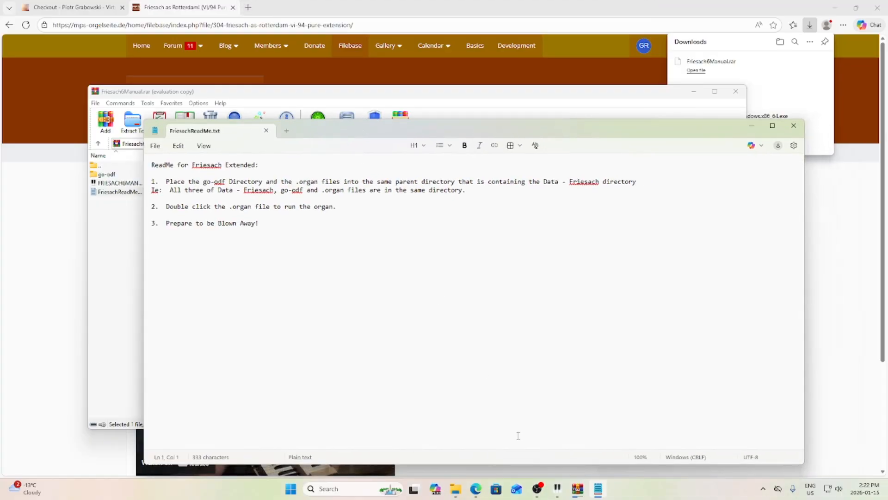
pyautogui.click(578, 489)
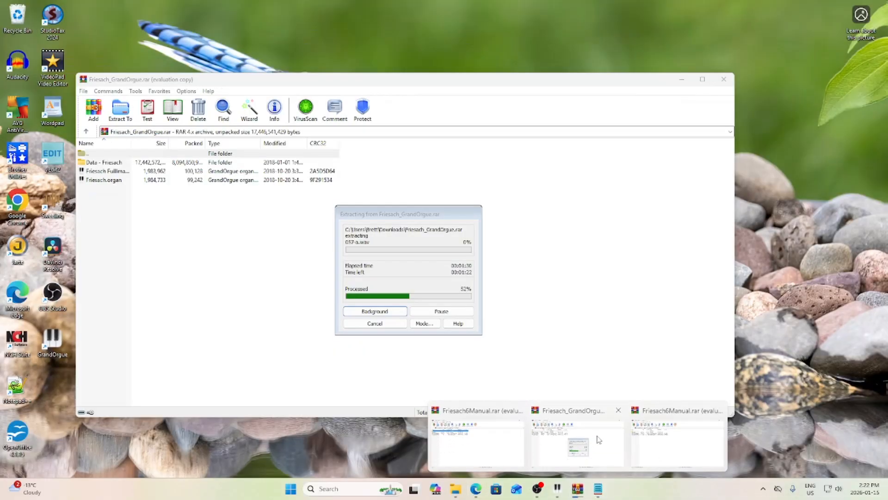
pyautogui.click(584, 439)
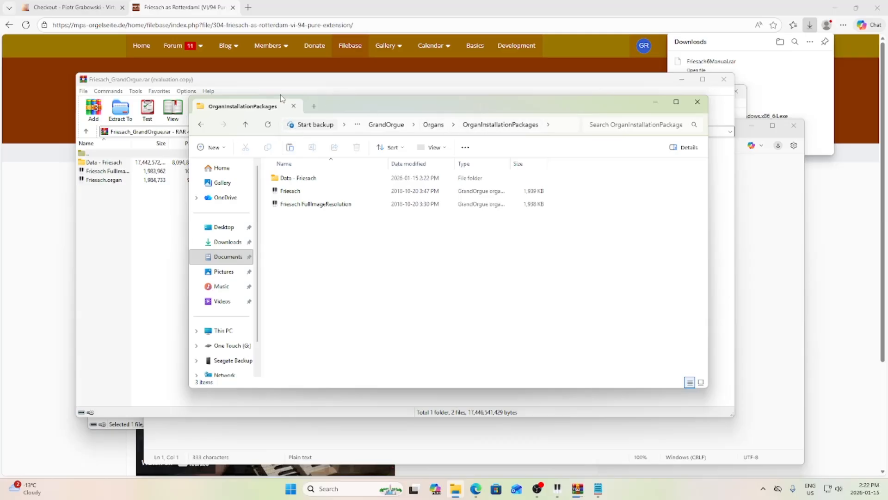
# - Extract all three Friesach6Manual items into OrganInstallationPackages, then close the archive window
pyautogui.moveTo(247, 85); pyautogui.dragTo(530, 95)
pyautogui.click(111, 175)
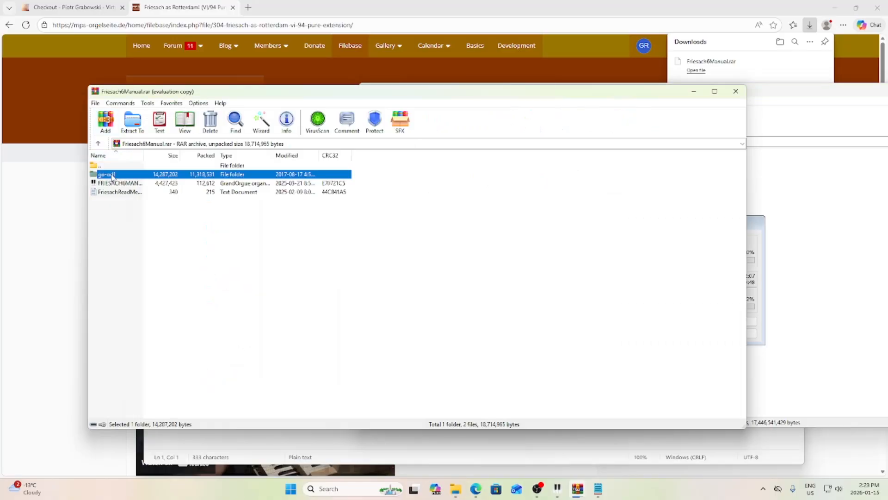
pyautogui.keyDown('shift'); pyautogui.click(122, 192); pyautogui.keyUp('shift')
pyautogui.click(133, 122)
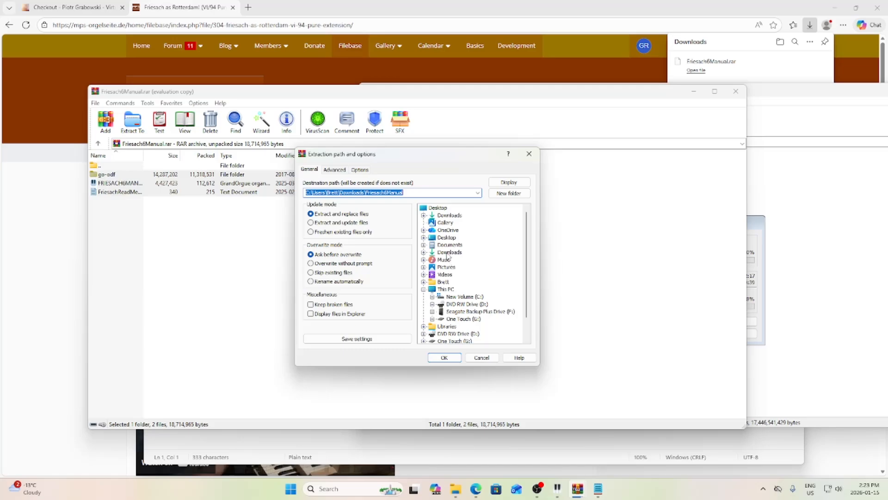
pyautogui.click(449, 245)
pyautogui.click(459, 252)
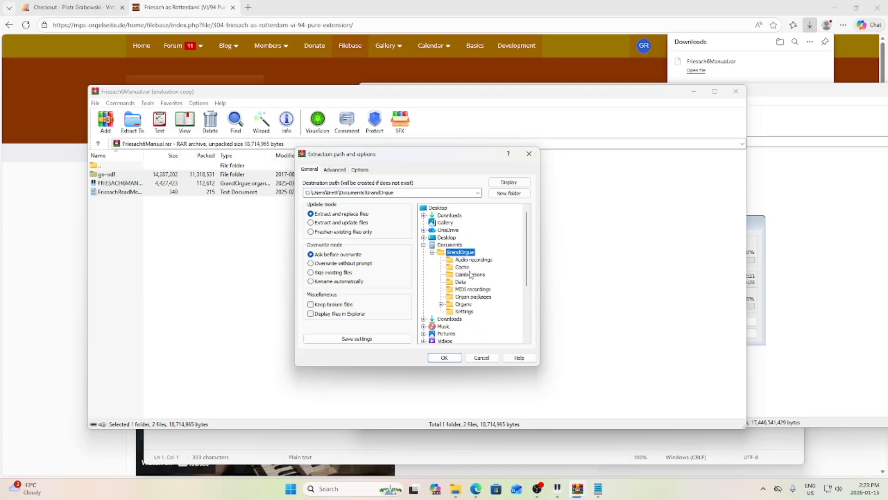
pyautogui.click(463, 304)
pyautogui.click(491, 311)
pyautogui.click(446, 358)
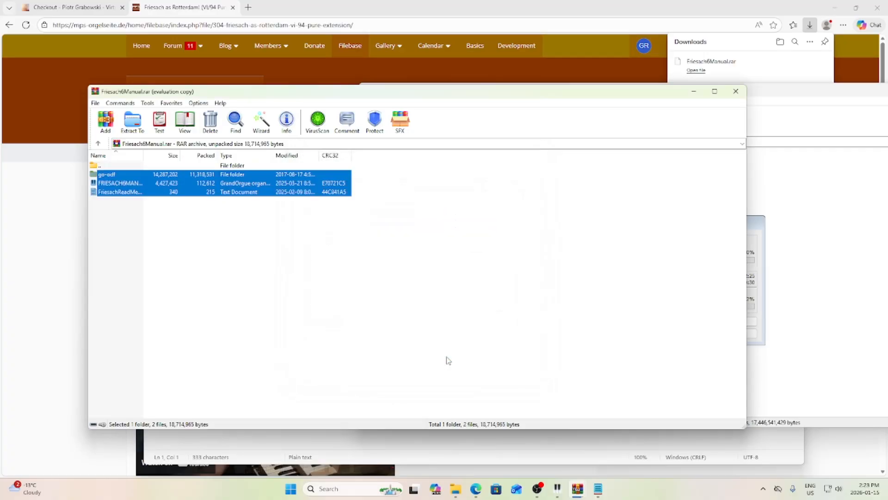
pyautogui.click(739, 90)
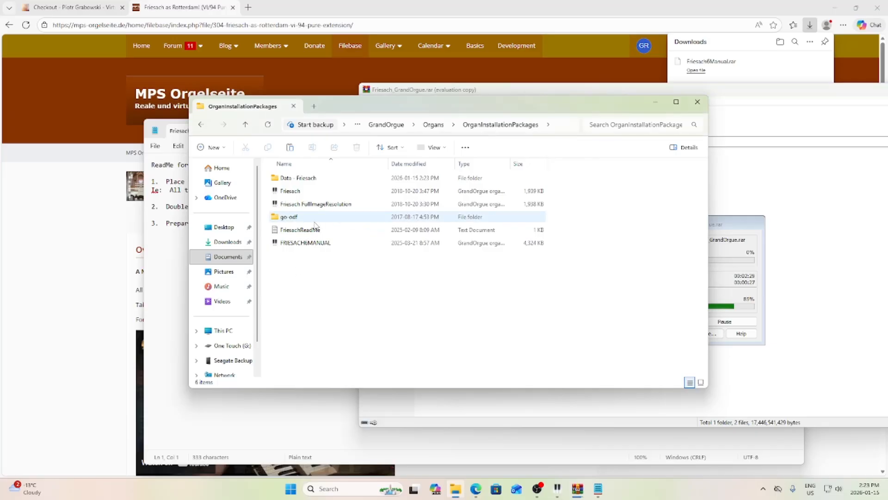
pyautogui.doubleClick(291, 218)
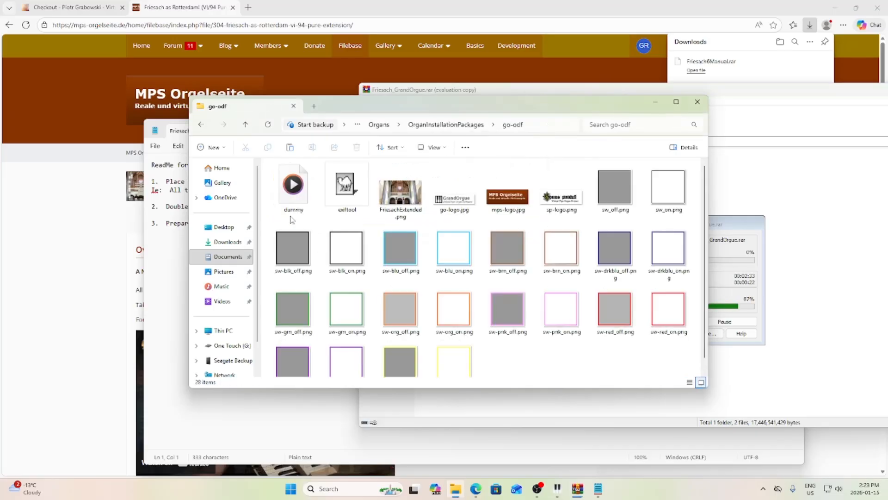
pyautogui.scroll(-1, 535, 246)
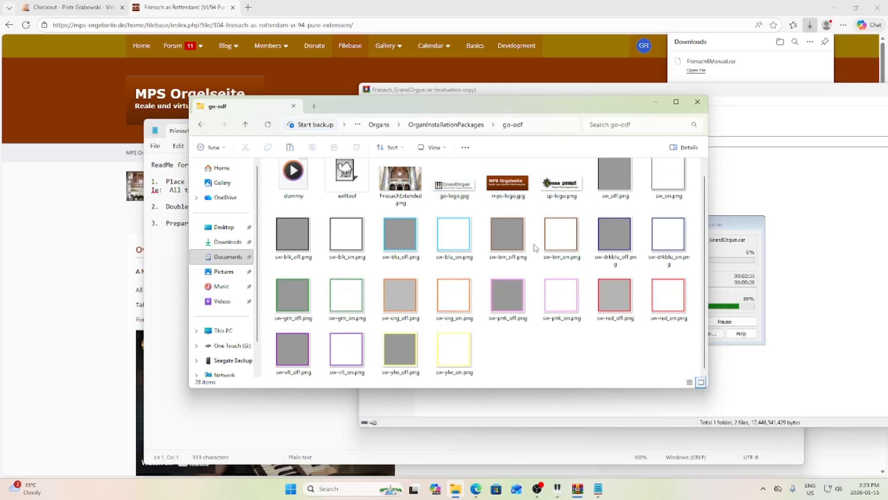
pyautogui.scroll(1, 536, 245)
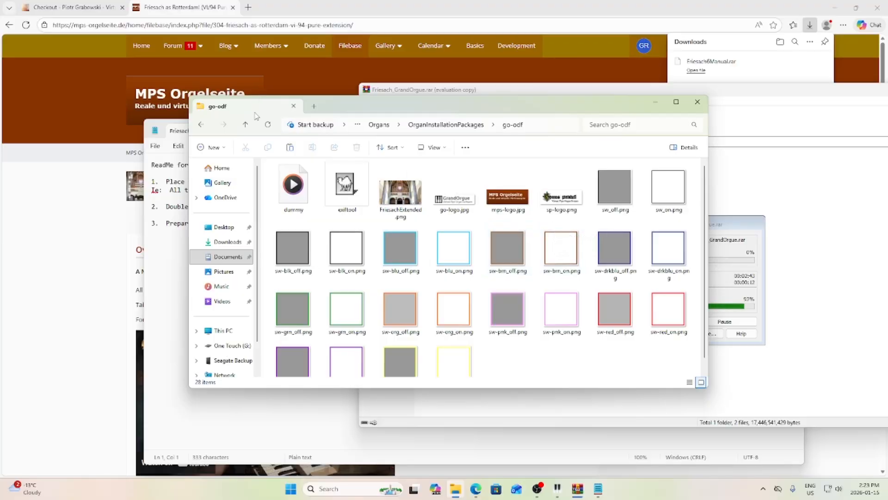
pyautogui.click(245, 126)
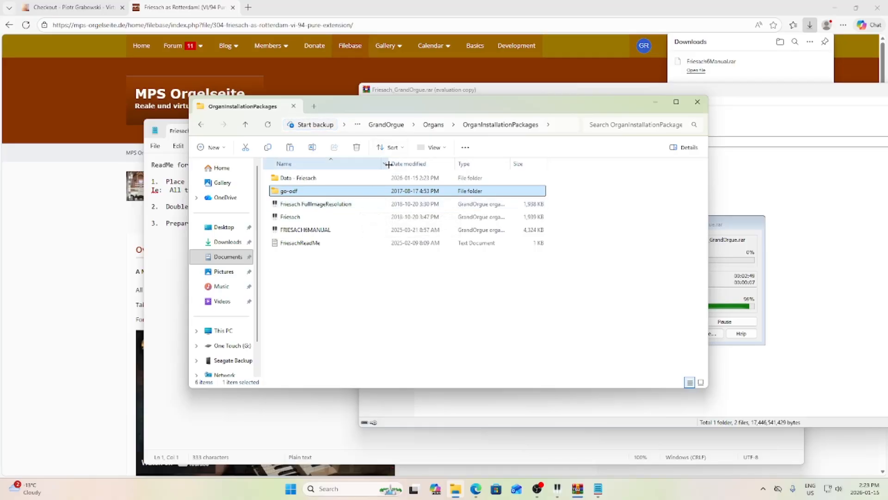
pyautogui.moveTo(388, 164)
pyautogui.mouseDown()
pyautogui.moveTo(450, 167)
pyautogui.moveTo(397, 178)
pyautogui.mouseUp()
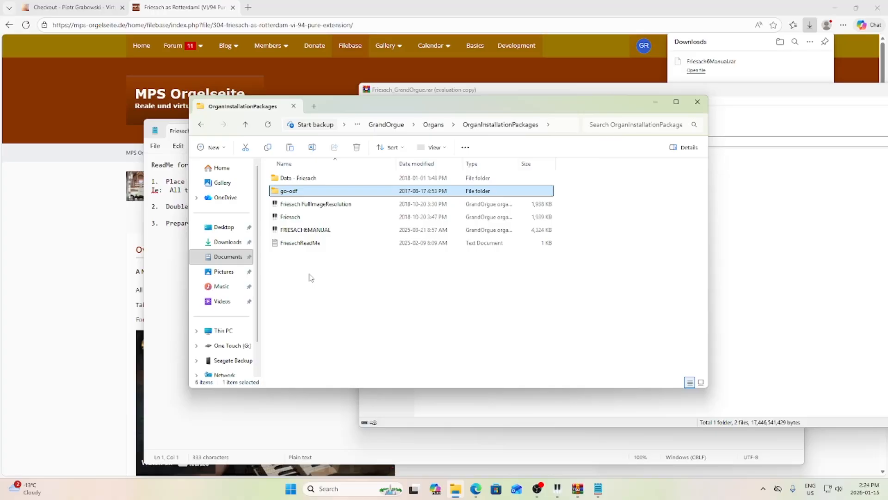
pyautogui.moveTo(357, 107); pyautogui.dragTo(354, 69)
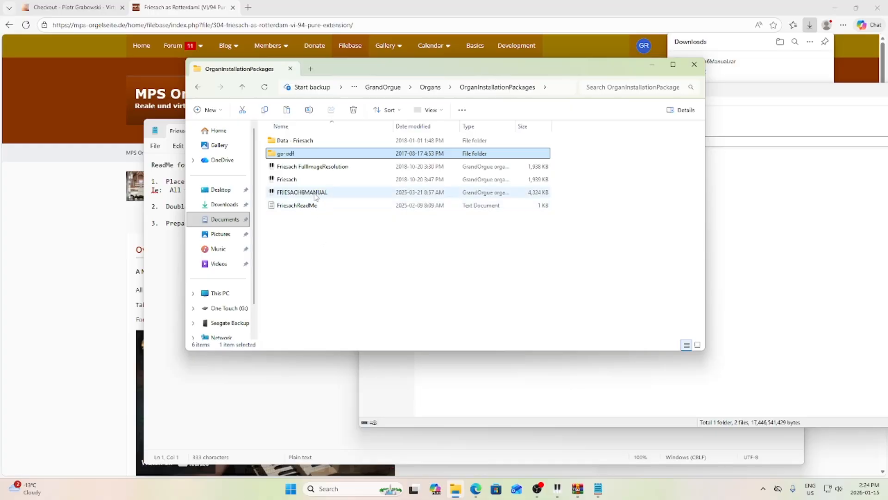
pyautogui.click(242, 87)
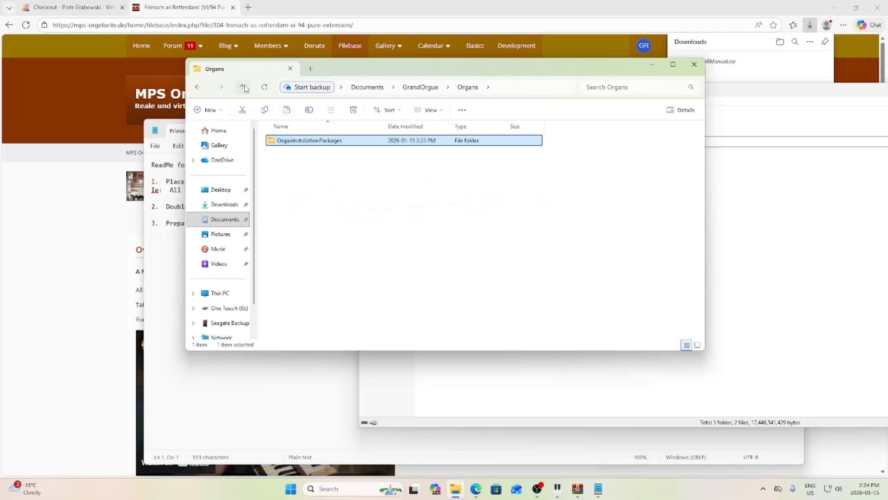
pyautogui.doubleClick(294, 141)
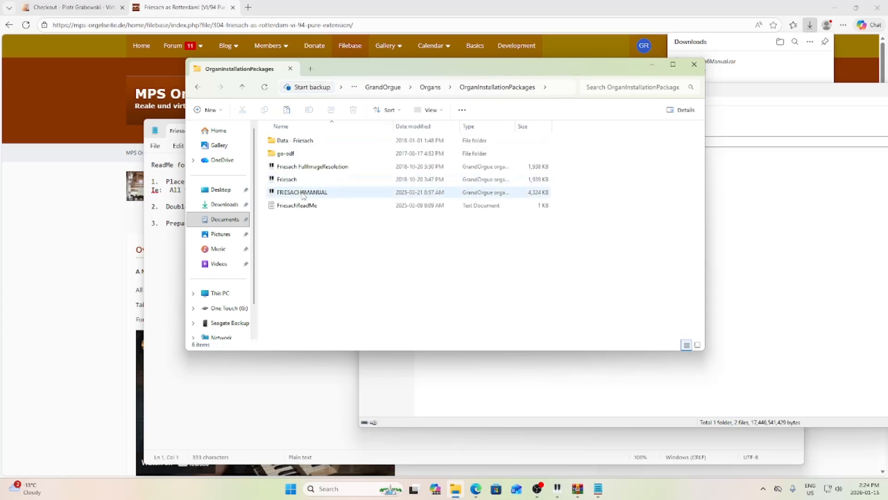
pyautogui.click(299, 191)
# - Open FRIESACH6MANUAL.organ in a maximized Notepad++ window
pyautogui.rightClick(301, 193)
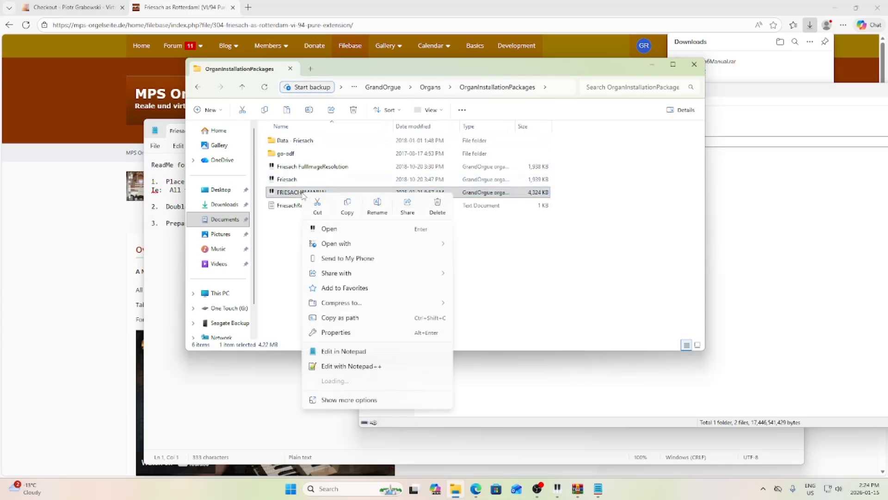
pyautogui.click(356, 366)
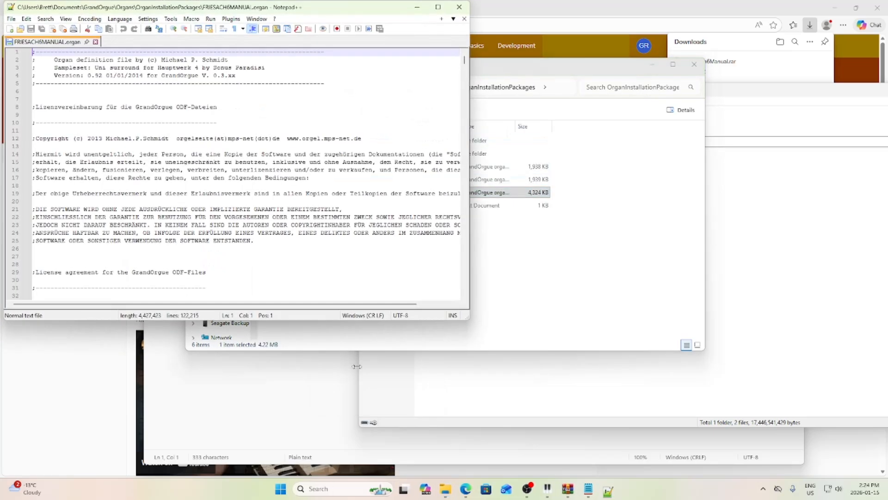
pyautogui.click(443, 7)
pyautogui.click(279, 260)
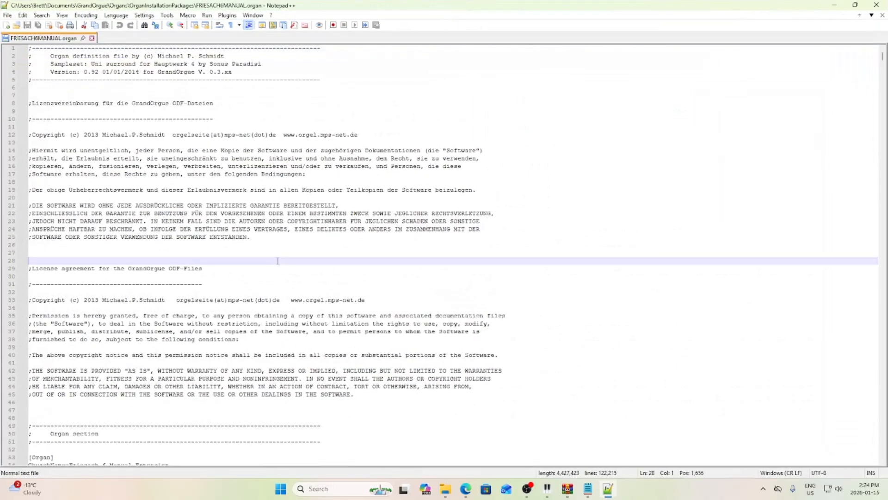
pyautogui.scroll(3, 279, 260)
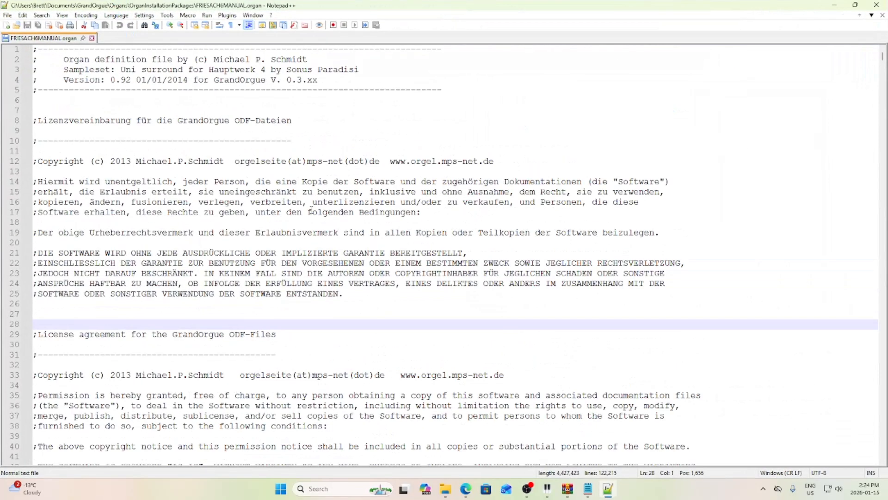
# - Find the first "[R" rank section, select line 5233's pipe sample path, then minimize Notepad++
pyautogui.click(42, 15)
pyautogui.click(55, 26)
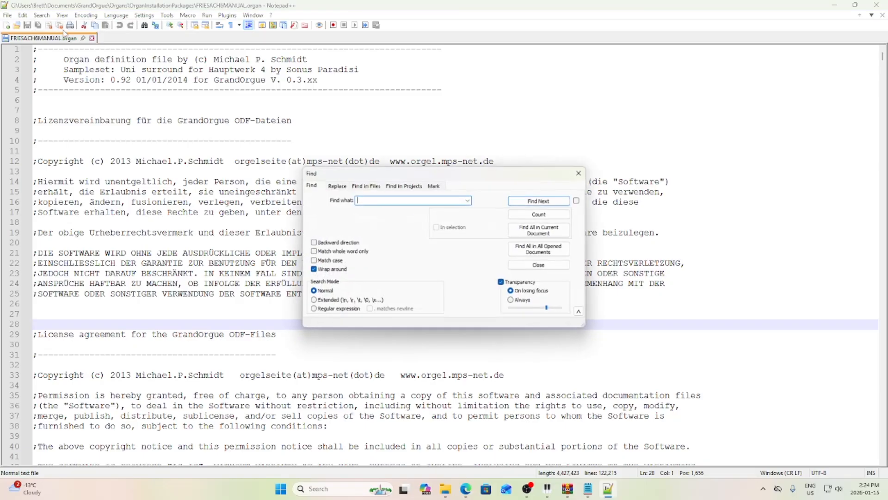
pyautogui.write('[R')
pyautogui.press('Return')
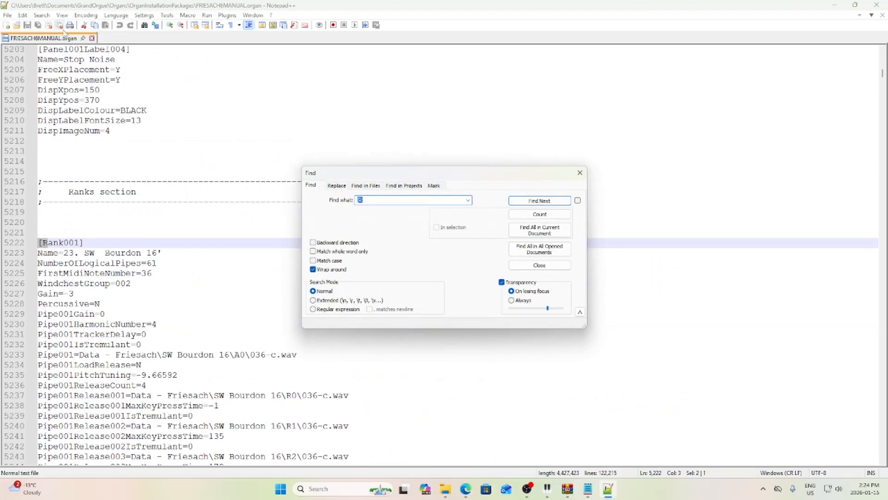
pyautogui.moveTo(299, 356); pyautogui.dragTo(10, 354)
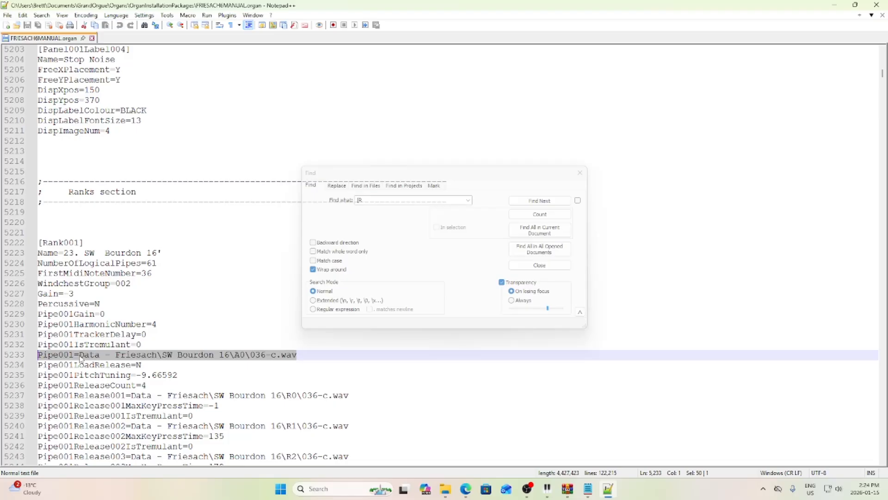
pyautogui.click(834, 5)
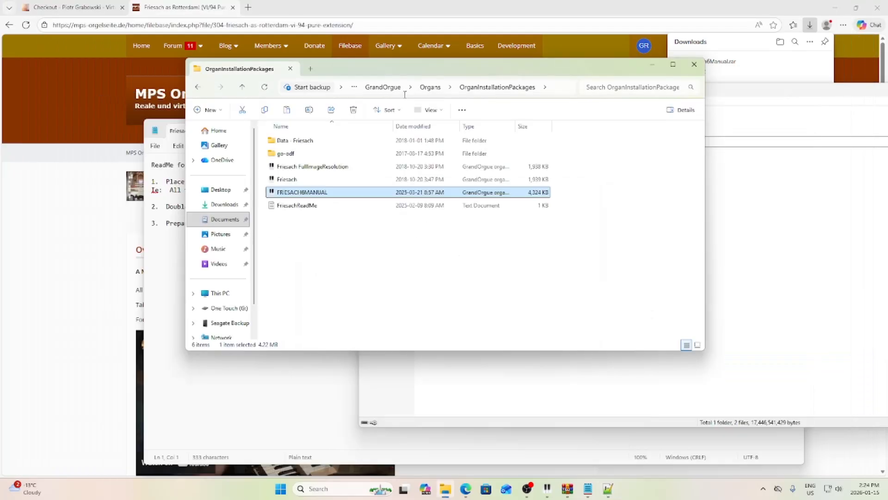
# - Load Friesach FullImageResolution from OrganInstallationPackages in GrandOrgue's Open organ dialog
pyautogui.click(291, 222)
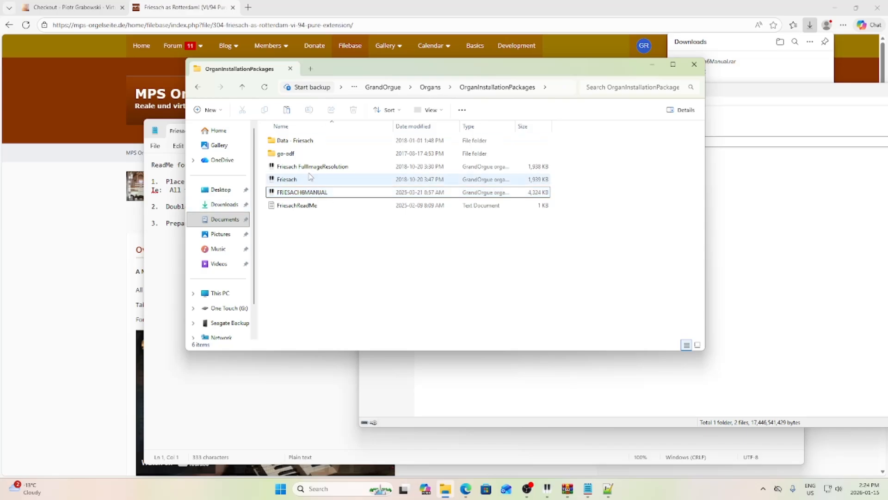
pyautogui.click(293, 143)
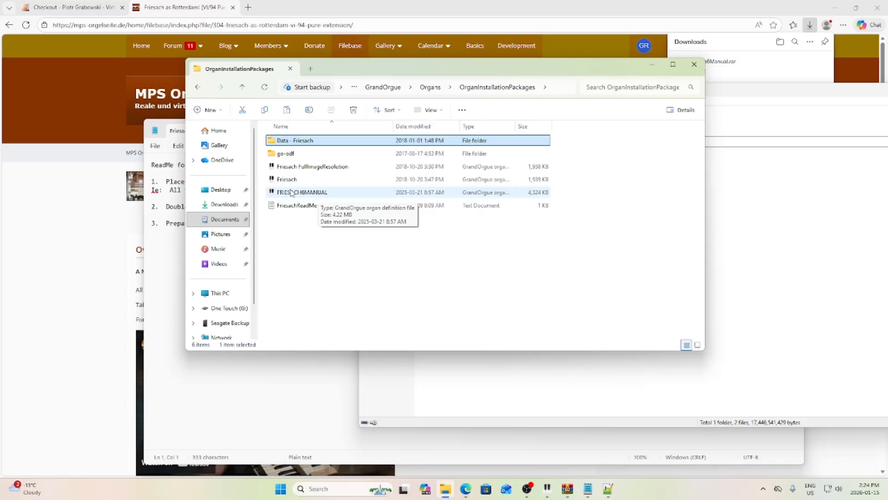
pyautogui.click(324, 194)
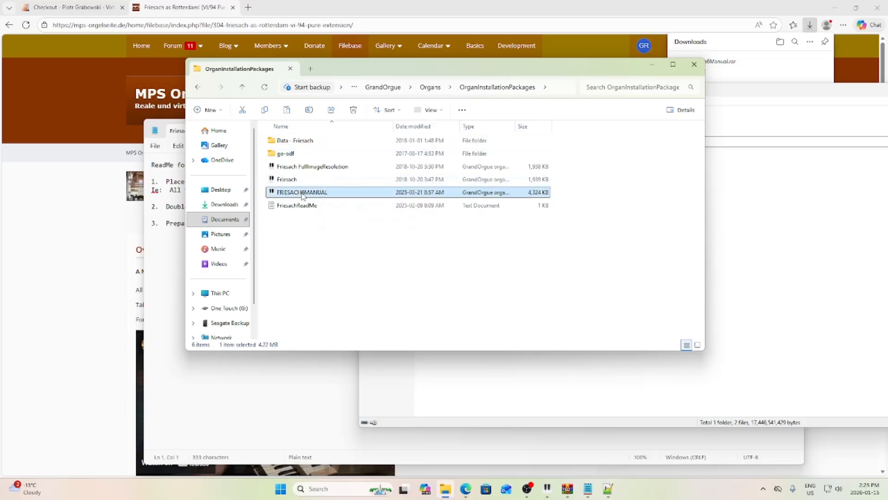
pyautogui.click(547, 488)
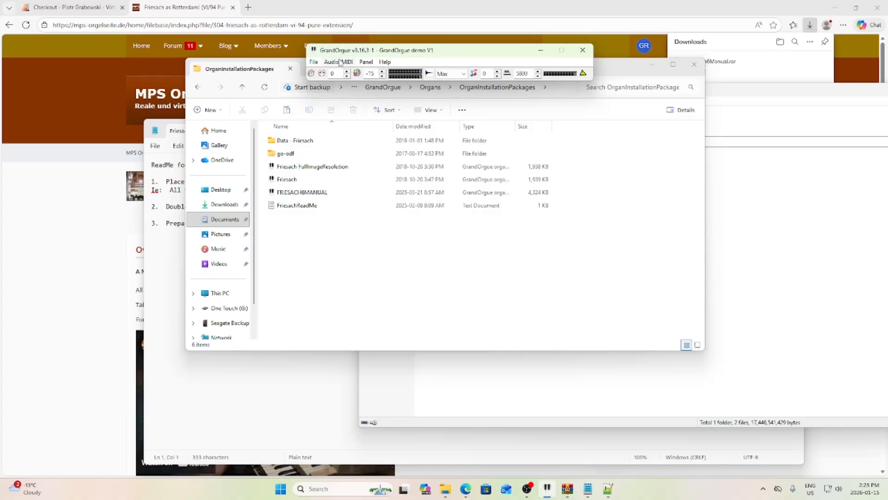
pyautogui.click(315, 62)
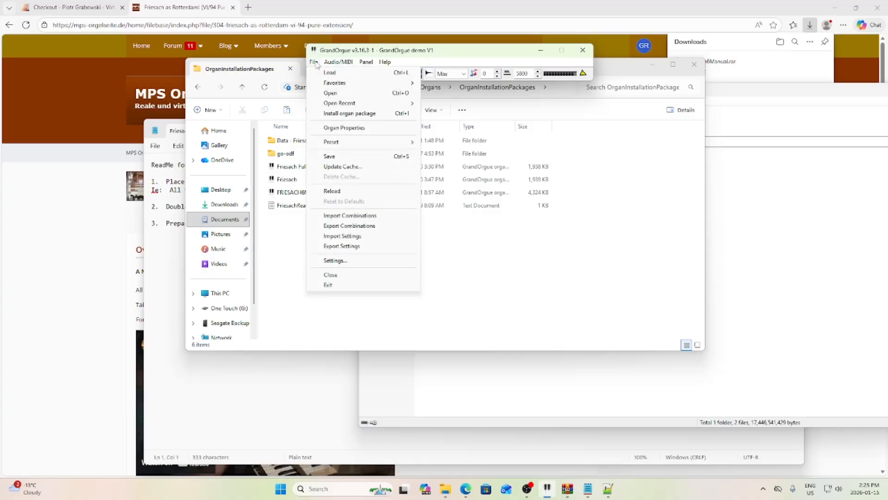
pyautogui.click(346, 92)
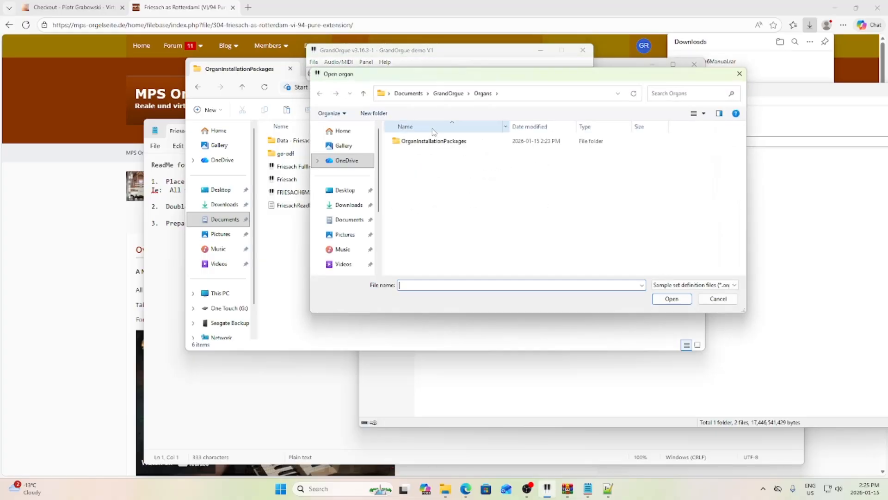
pyautogui.doubleClick(433, 141)
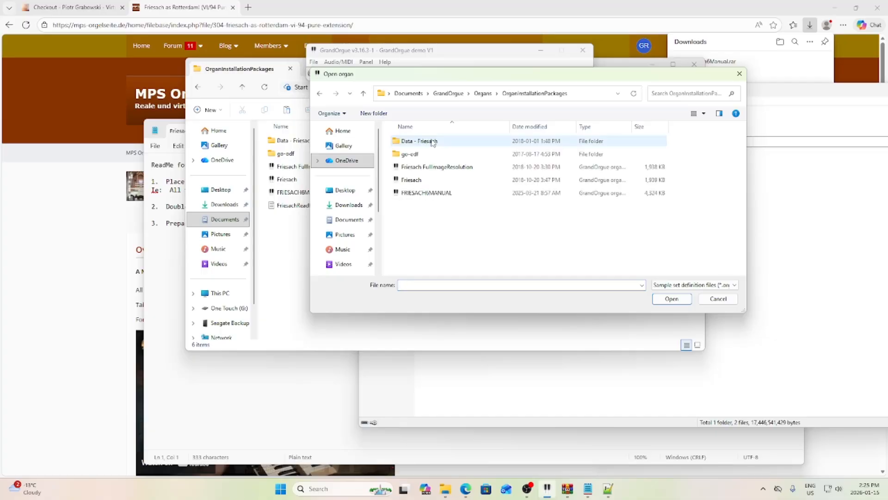
pyautogui.doubleClick(431, 167)
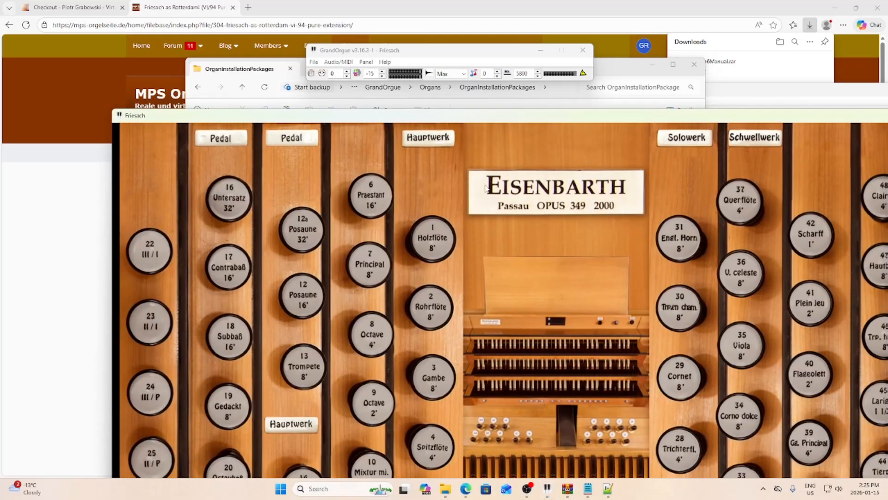
# - Maximize the console and assign the Hauptwerk manual to the USB MIDI keyboard
pyautogui.doubleClick(479, 119)
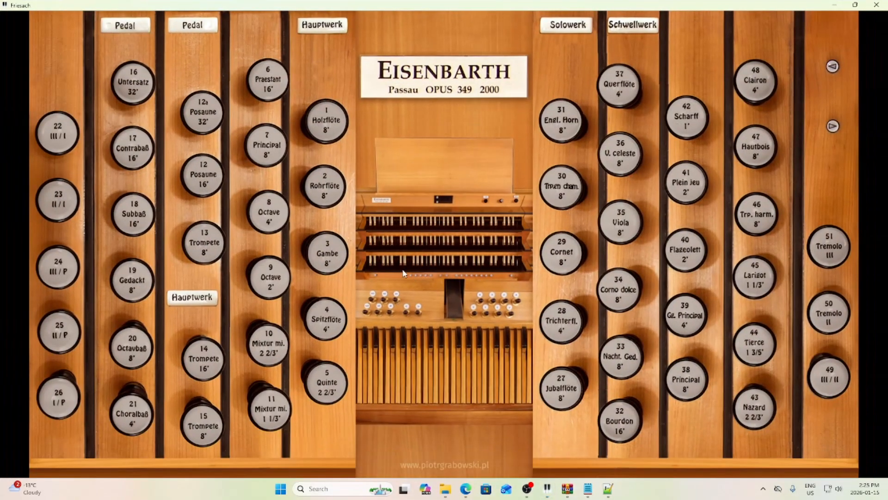
pyautogui.rightClick(406, 263)
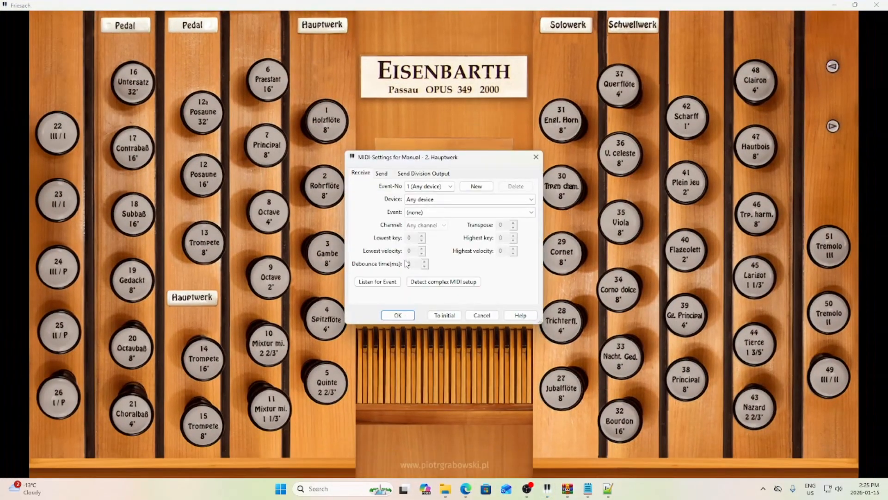
pyautogui.click(381, 282)
pyautogui.click(397, 315)
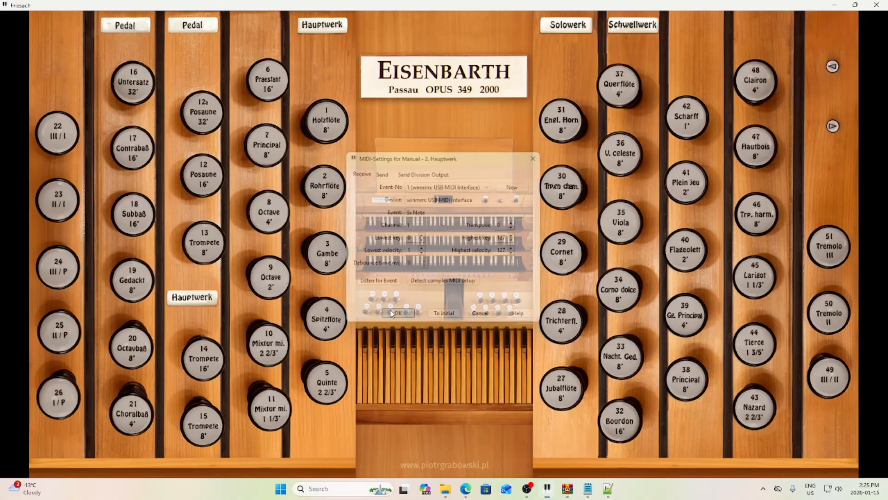
# - Draw Octave 2', Octave 4', Principal 8', Holzflöte 8', Praestant 16' and Gambe 8', then minimize
pyautogui.click(273, 277)
pyautogui.click(270, 216)
pyautogui.click(272, 135)
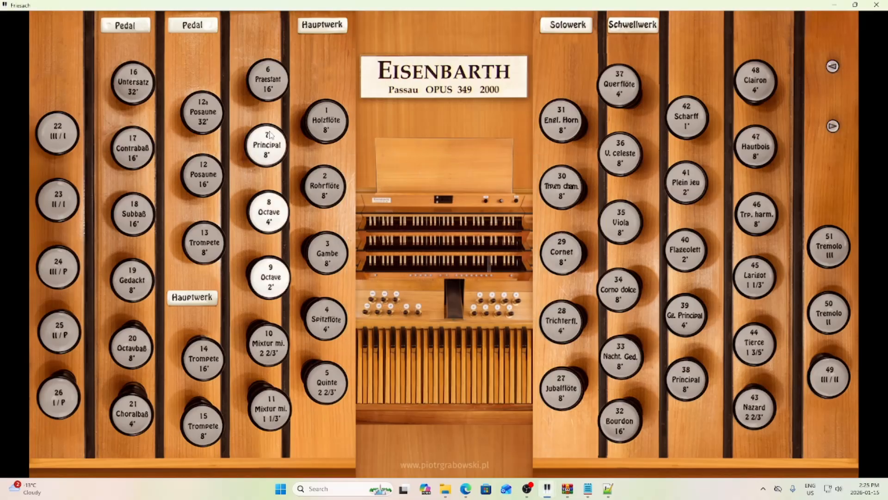
pyautogui.click(334, 123)
pyautogui.click(279, 104)
pyautogui.click(331, 259)
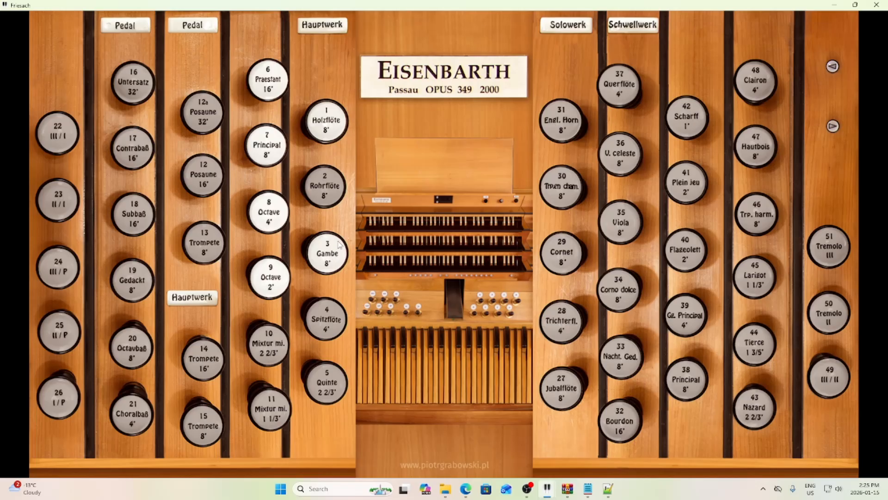
pyautogui.click(835, 7)
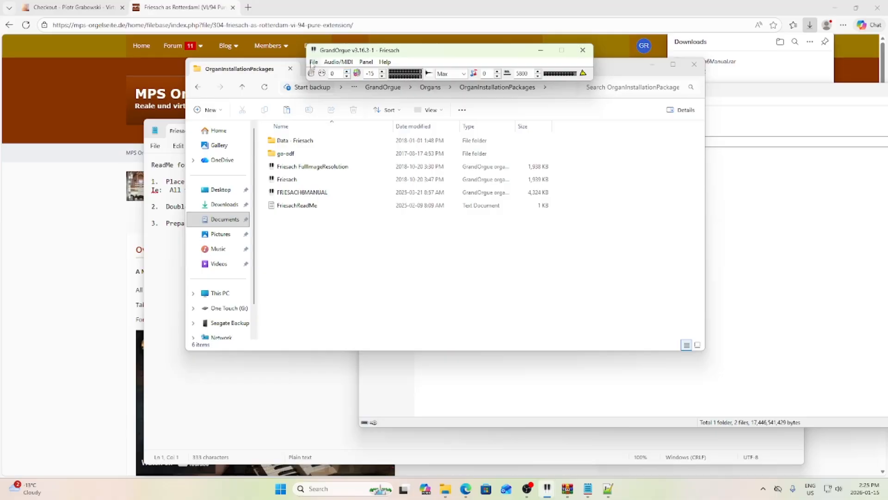
# - Close the loaded Friesach organ without saving its settings
pyautogui.click(314, 63)
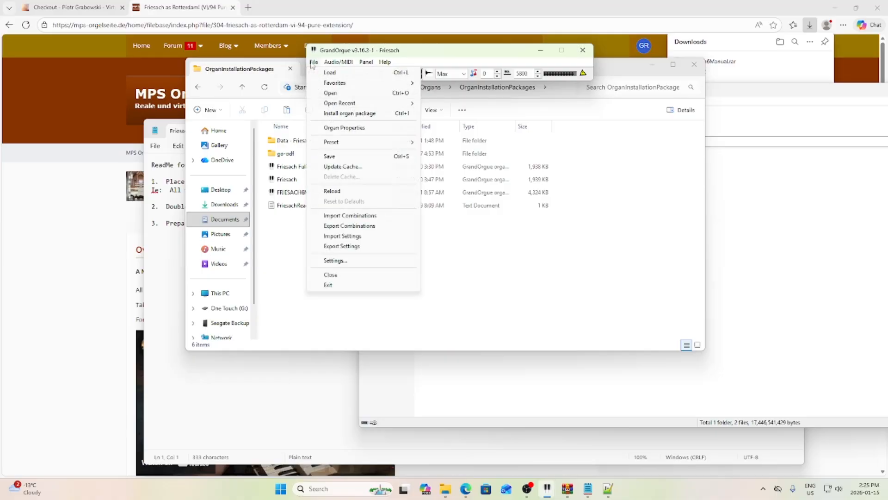
pyautogui.click(352, 277)
pyautogui.click(473, 71)
# - Quit GrandOrgue and load FRIESACH6MANUAL from File Explorer instead
pyautogui.click(583, 50)
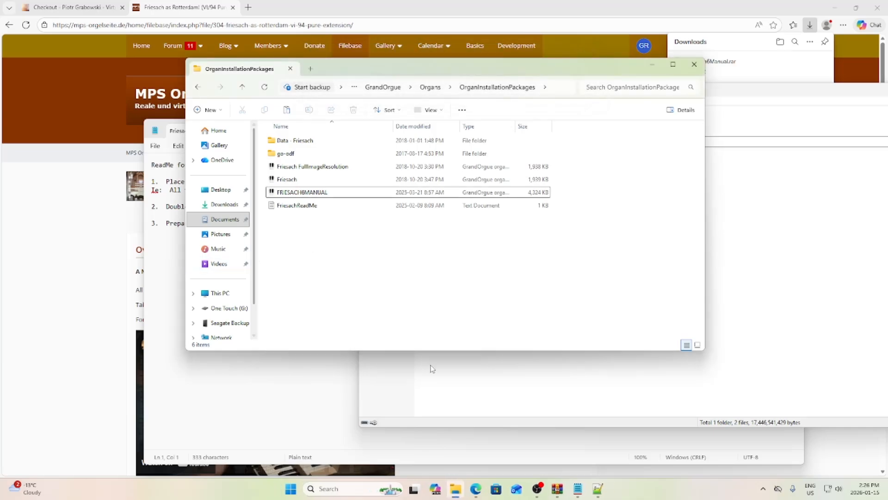
pyautogui.doubleClick(300, 193)
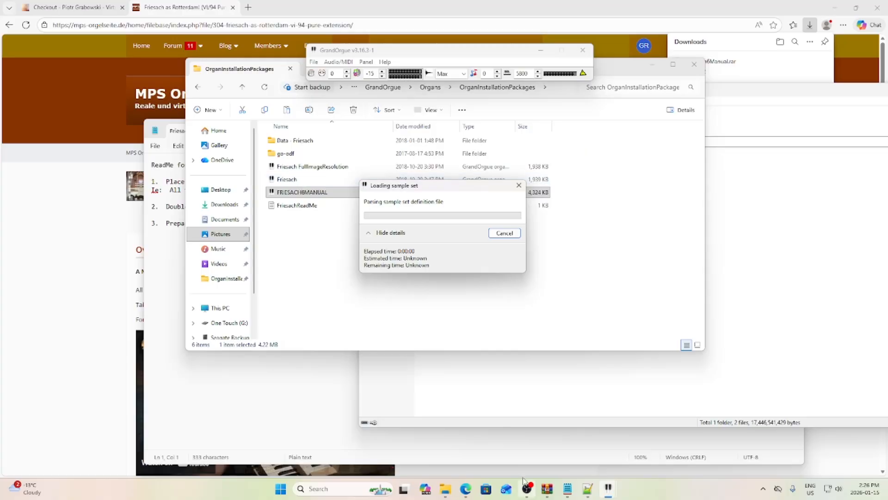
pyautogui.moveTo(613, 490)
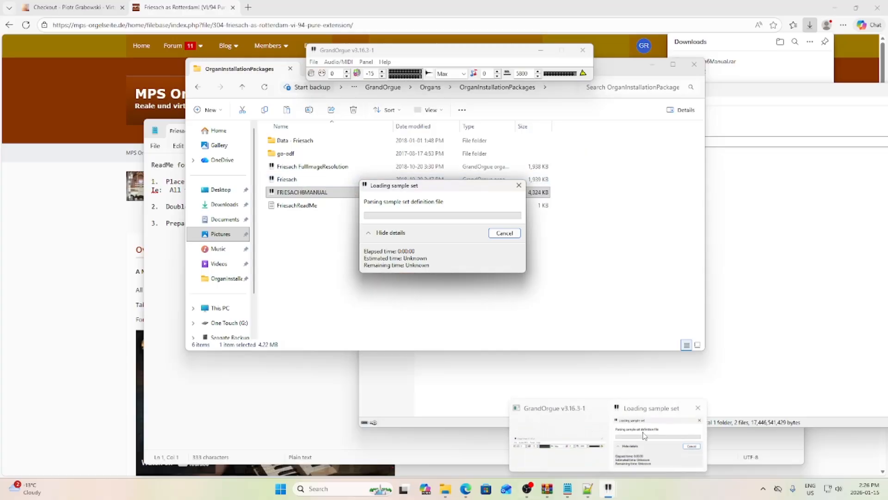
pyautogui.moveTo(645, 433)
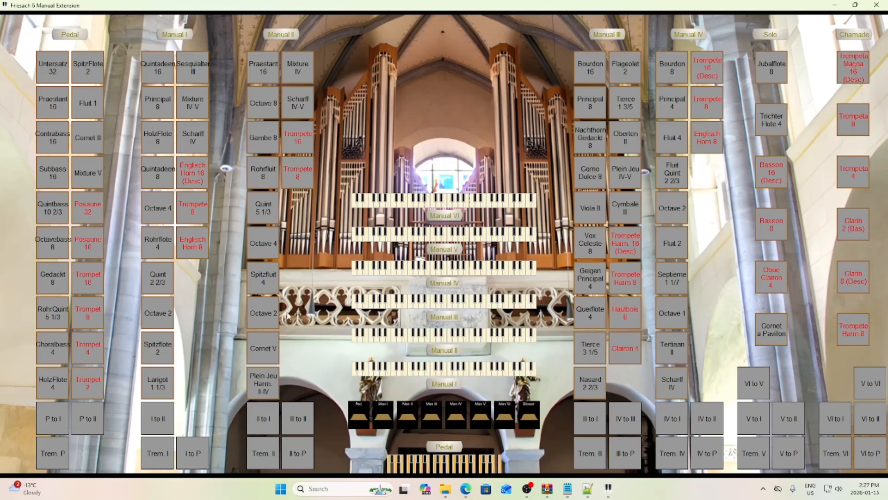
# - Assign Manual I to the USB MIDI interface by listening for a played note
pyautogui.rightClick(401, 369)
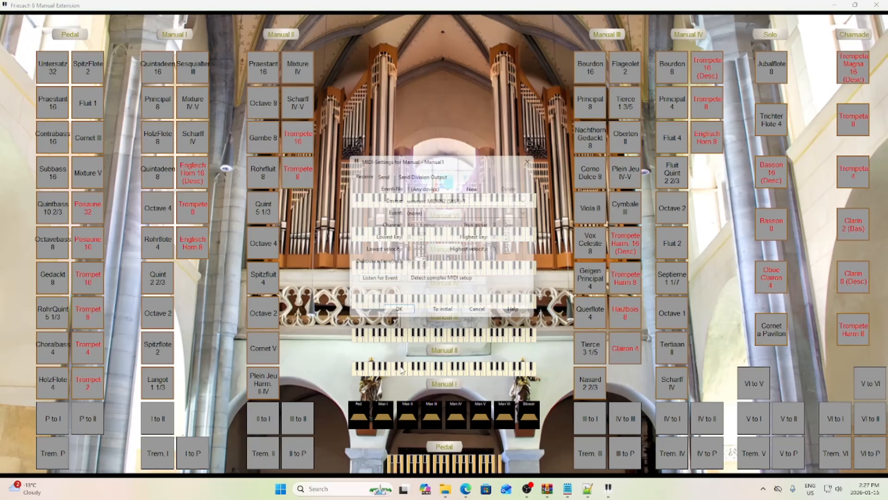
pyautogui.click(378, 281)
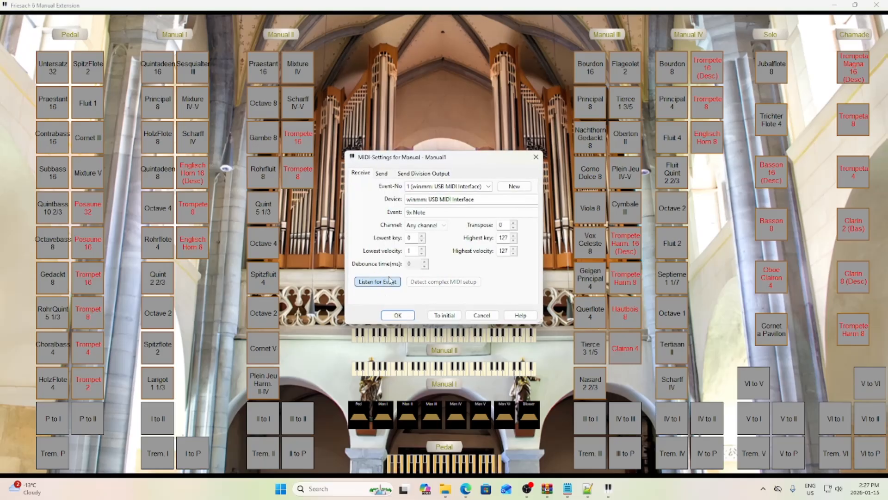
pyautogui.click(400, 315)
# - Draw the Manual I stops Rohrflote 4, HolzFlote 8, Principal 8 and Scharff IV
pyautogui.click(158, 242)
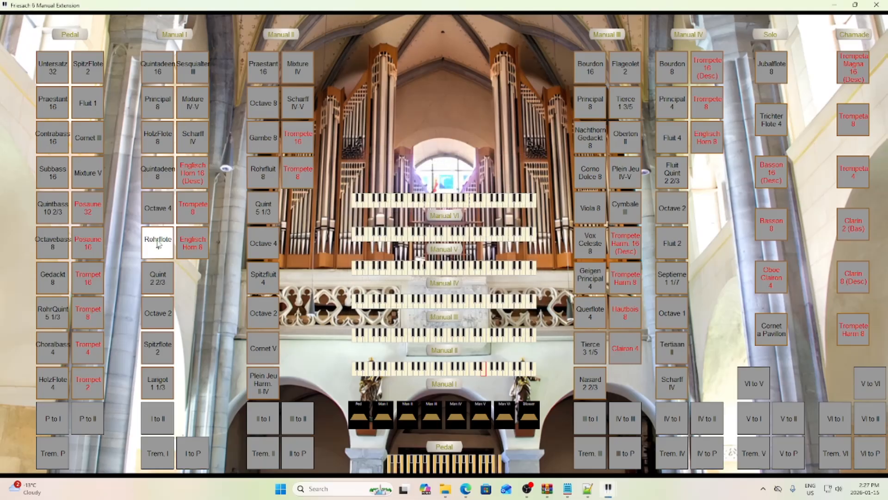
pyautogui.click(158, 137)
pyautogui.click(158, 111)
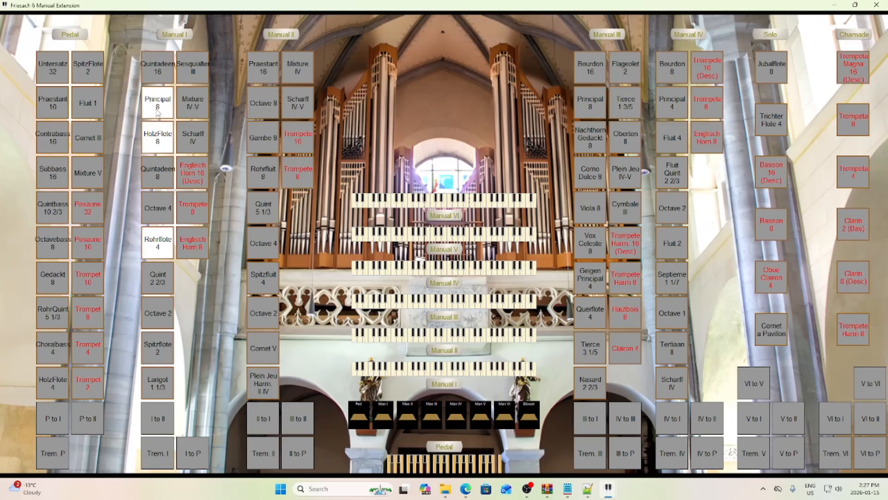
pyautogui.click(200, 135)
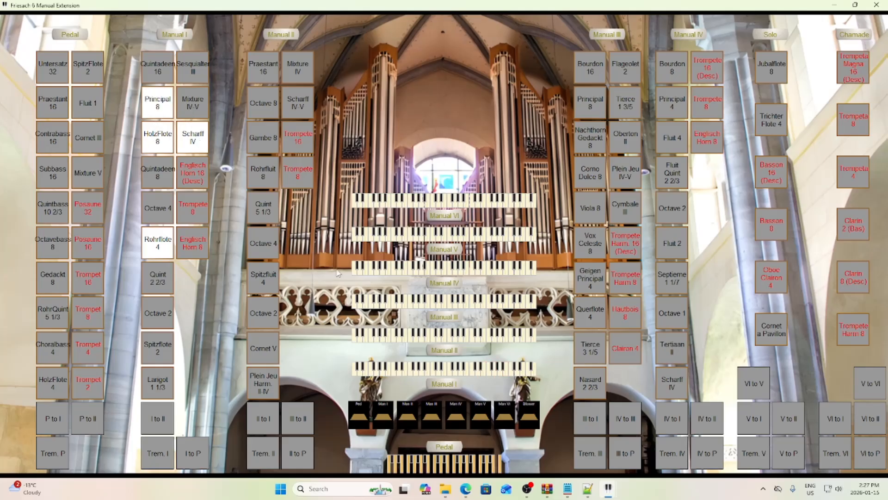
# - Assign Manual II to the SE61 keyboard via Listen for Event, then draw its Octave 4 stop
pyautogui.rightClick(389, 337)
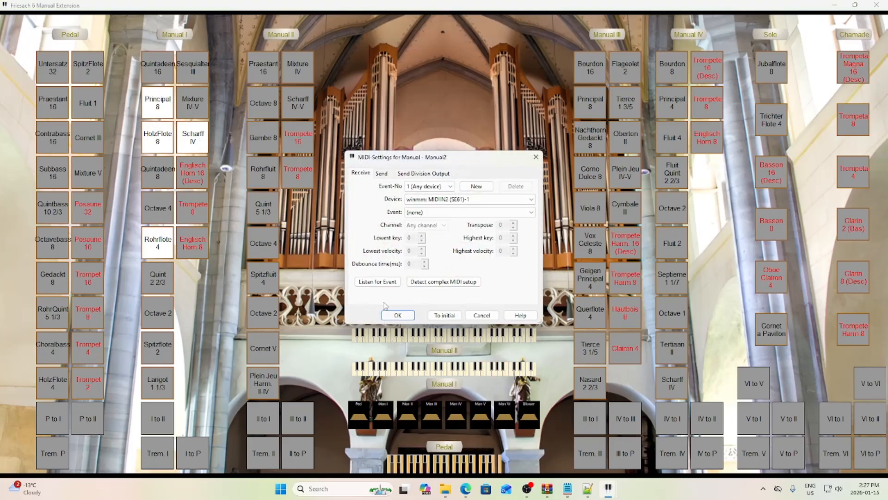
pyautogui.click(378, 282)
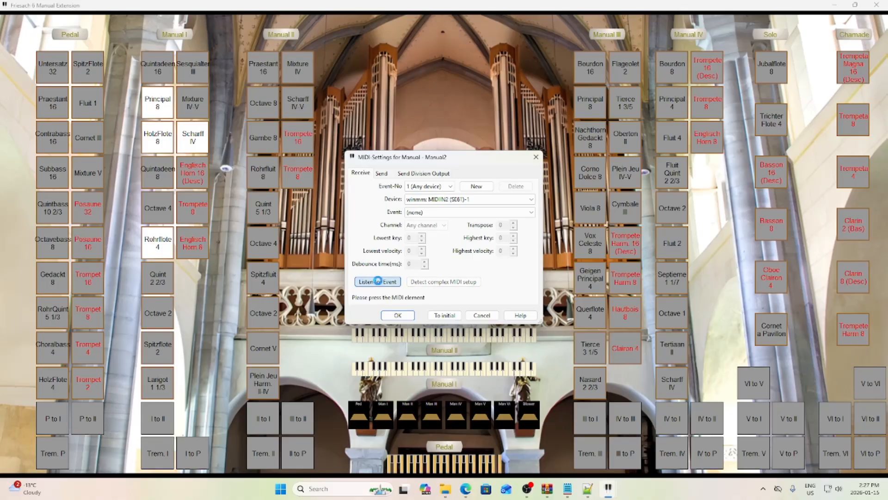
pyautogui.click(398, 315)
pyautogui.click(264, 232)
pyautogui.click(262, 116)
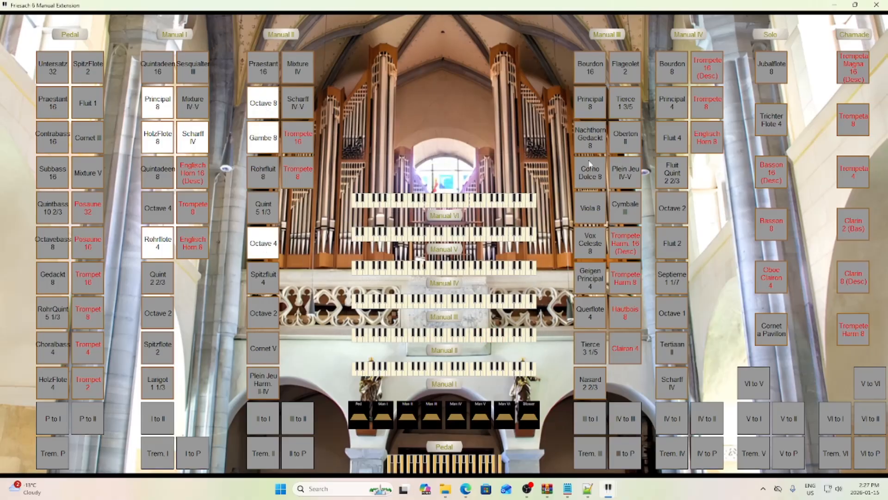
pyautogui.rightClick(430, 205)
pyautogui.click(378, 281)
pyautogui.click(398, 315)
pyautogui.click(851, 121)
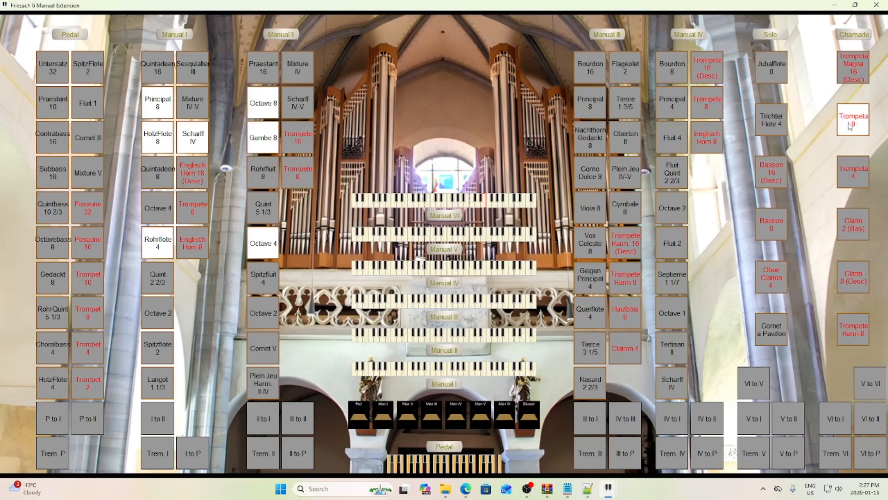
pyautogui.click(856, 112)
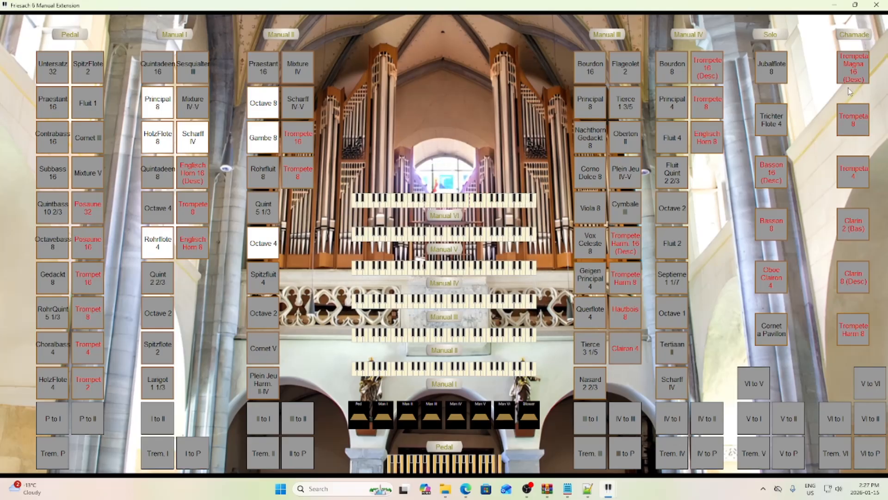
pyautogui.click(853, 69)
pyautogui.click(855, 70)
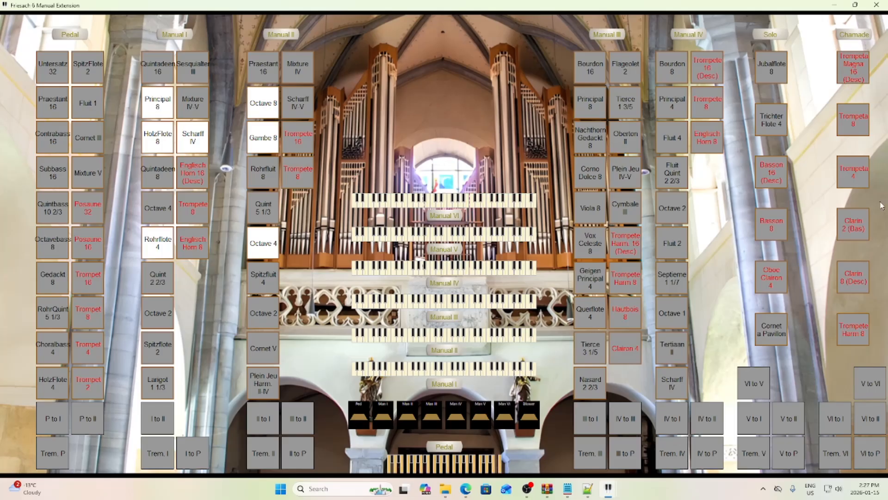
pyautogui.click(854, 229)
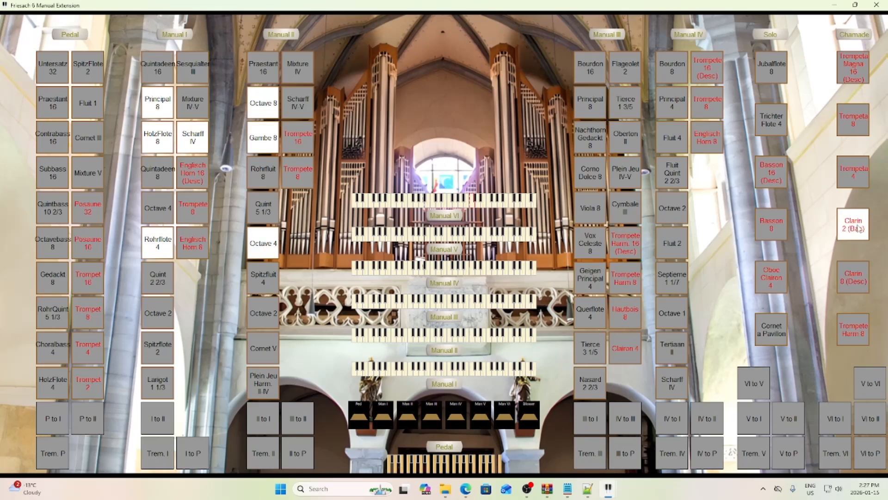
pyautogui.click(860, 228)
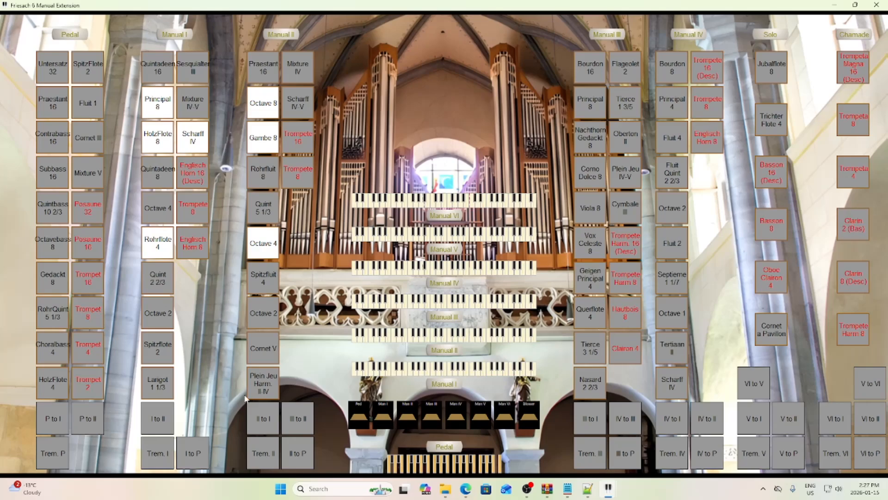
# - Engage the 'II to I' coupler below the Manual II stops
pyautogui.click(276, 422)
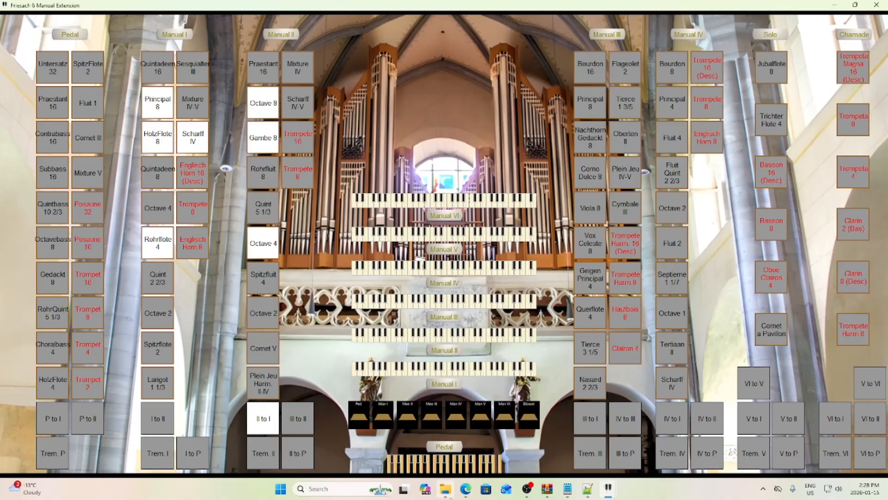
# - In Edge, open the MPS Orgelseite Filebase and scroll through its first page of organ files
pyautogui.click(465, 488)
pyautogui.click(346, 47)
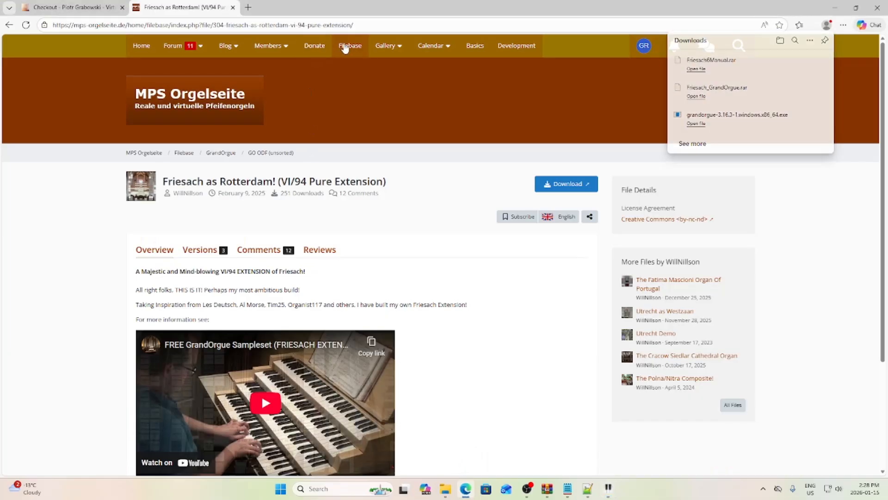
pyautogui.scroll(-10, 462, 206)
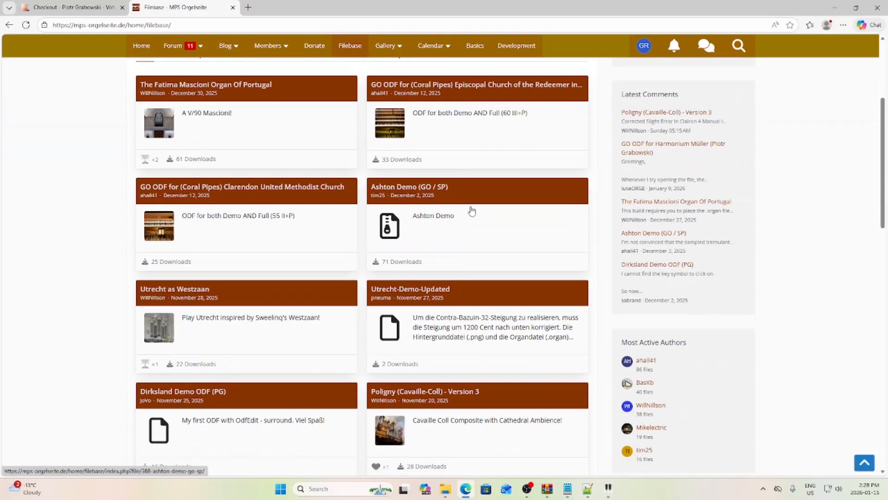
pyautogui.scroll(-5, 472, 209)
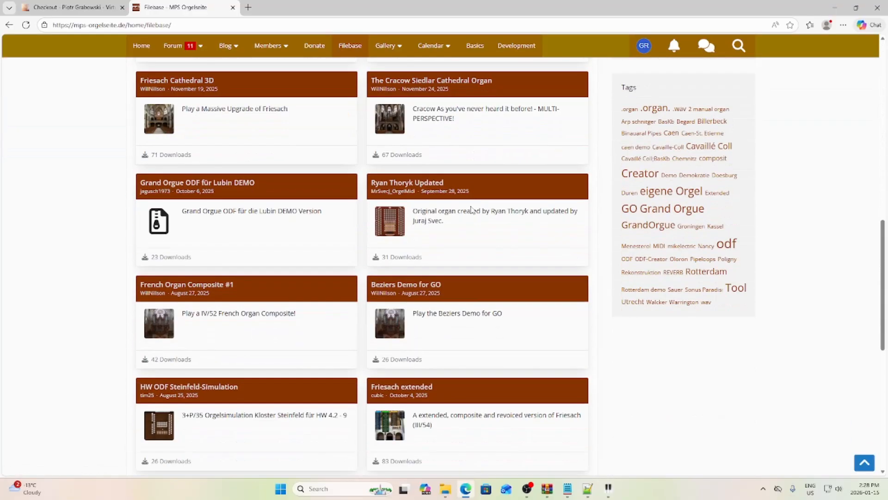
pyautogui.scroll(-4, 471, 209)
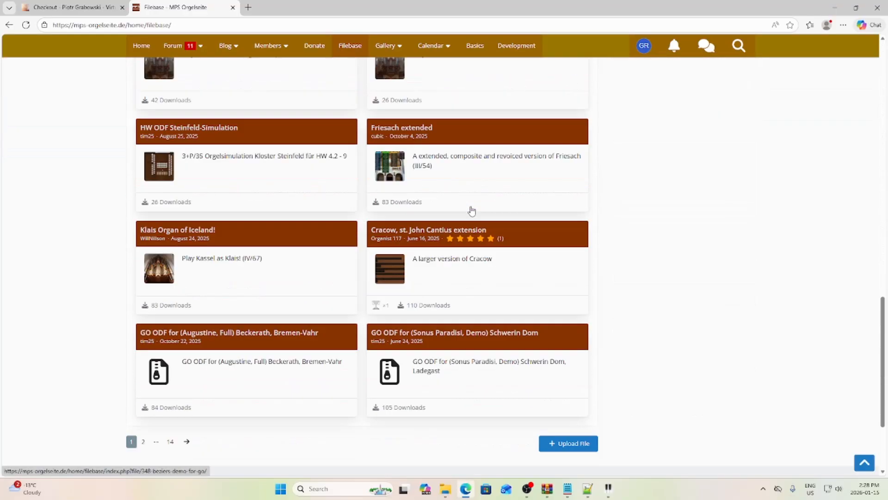
pyautogui.scroll(7, 373, 292)
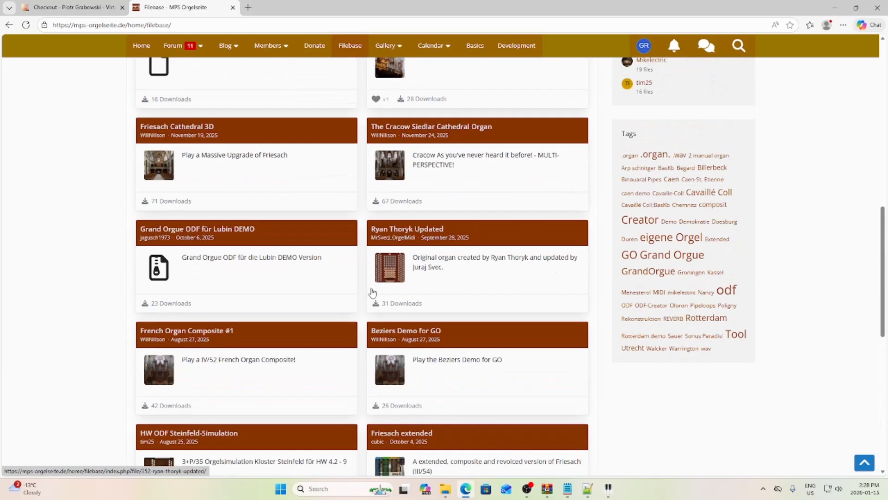
pyautogui.scroll(-10, 373, 292)
# - Look through page 2 of the Filebase listing, then return to the first page
pyautogui.click(143, 306)
pyautogui.scroll(-1, 513, 245)
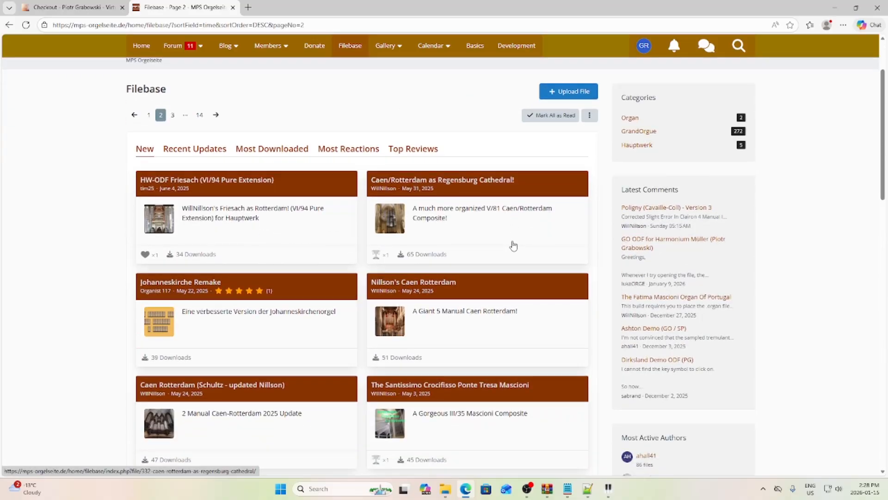
pyautogui.scroll(-7, 513, 246)
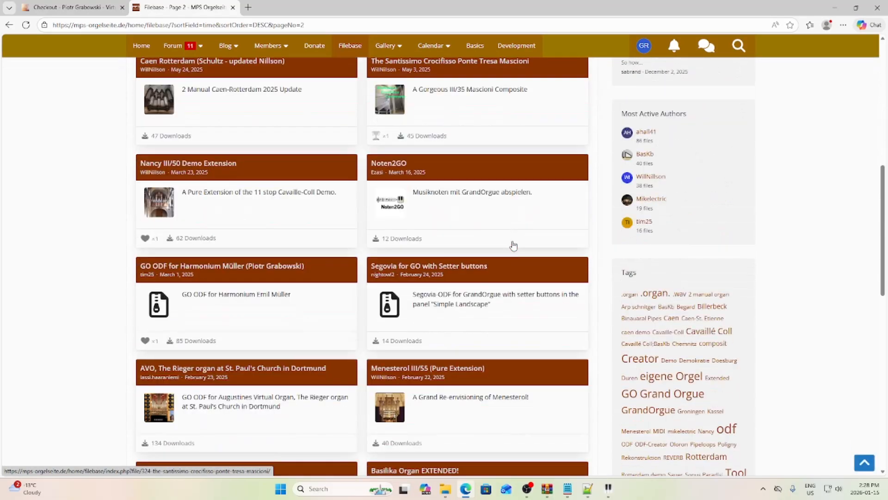
pyautogui.scroll(-5, 513, 245)
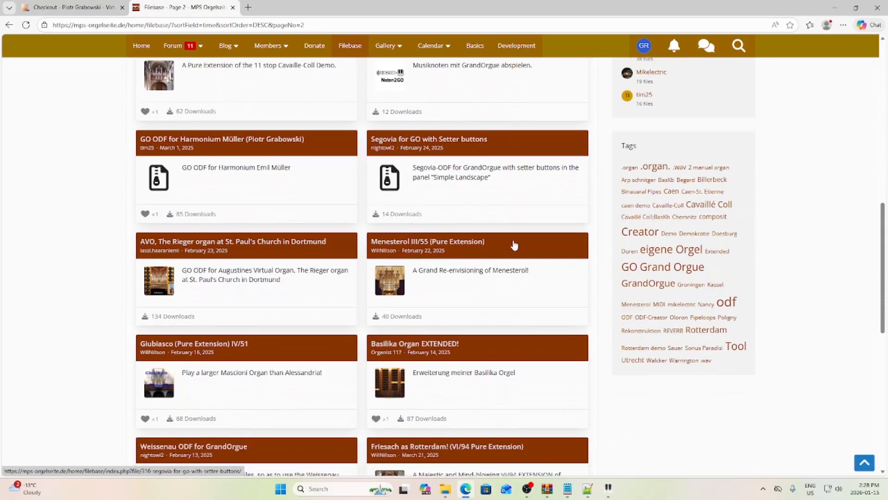
pyautogui.scroll(12, 514, 245)
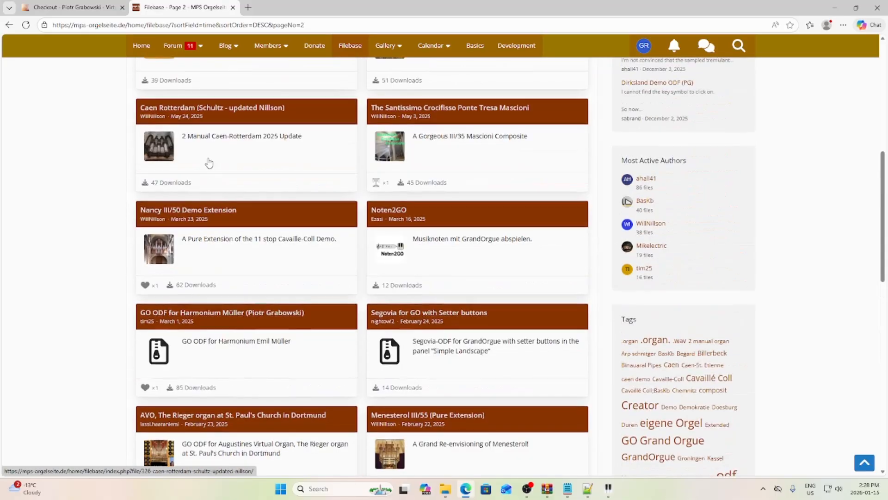
pyautogui.click(340, 46)
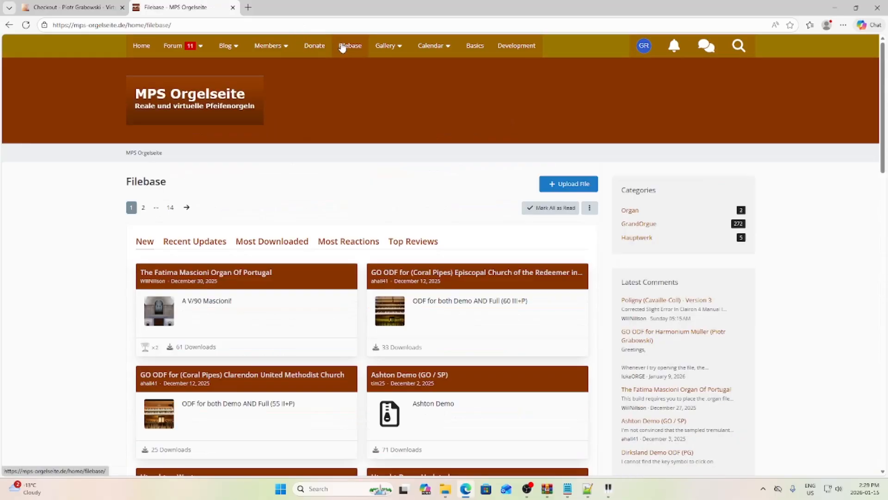
# - From Filebase page 2, open 'HW-ODF Friesach (VI/94 Pure Extension)' and read its installation notes and RAM requirements
pyautogui.click(9, 25)
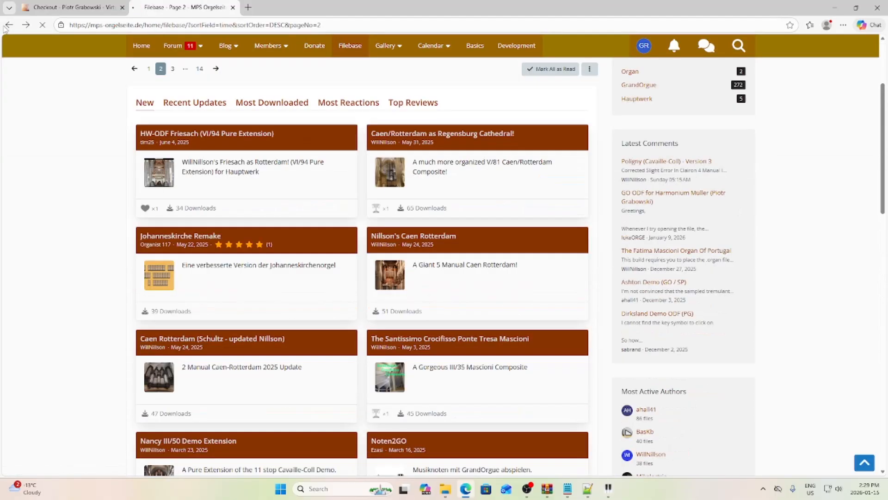
pyautogui.click(192, 135)
pyautogui.scroll(-3, 327, 212)
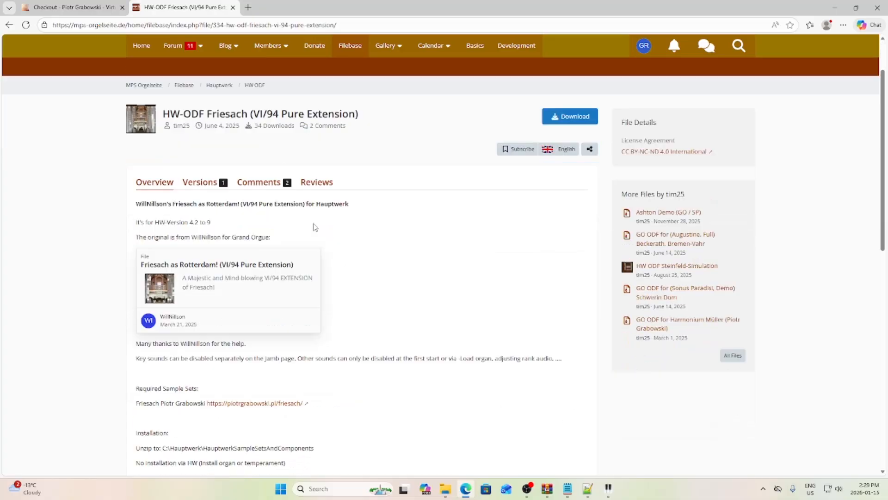
pyautogui.scroll(2, 329, 217)
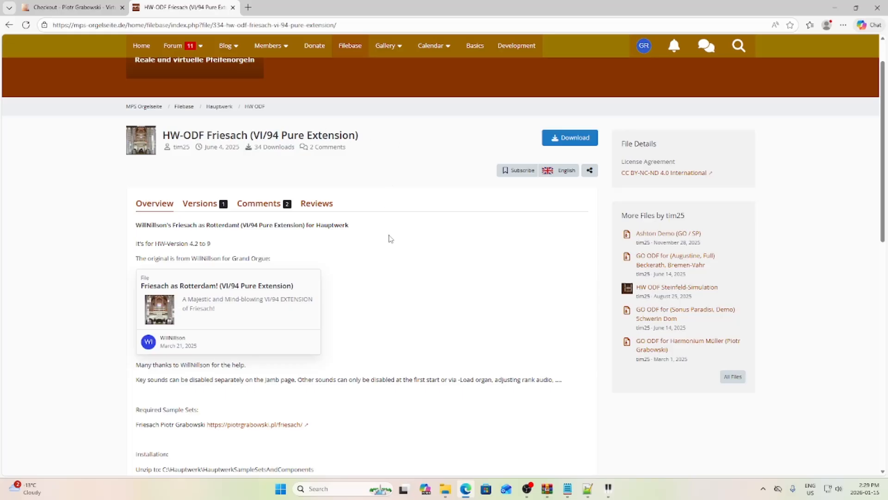
pyautogui.scroll(-3, 388, 238)
pyautogui.scroll(-3, 389, 237)
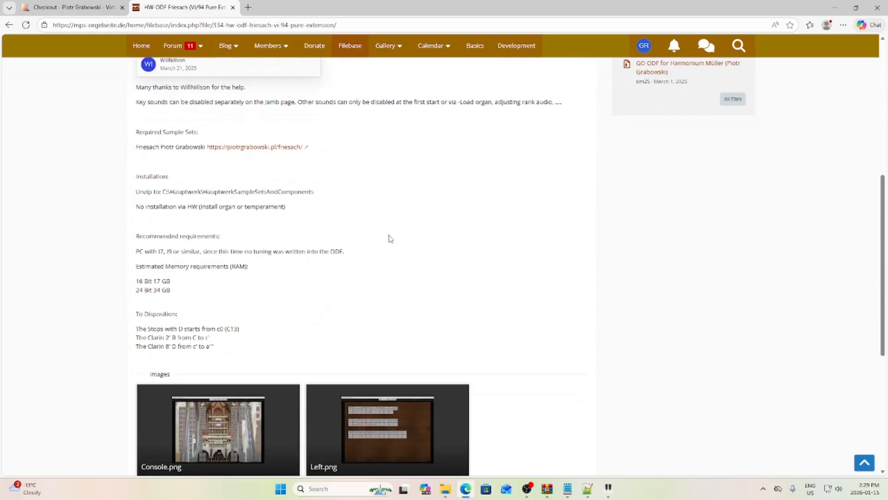
pyautogui.scroll(7, 388, 237)
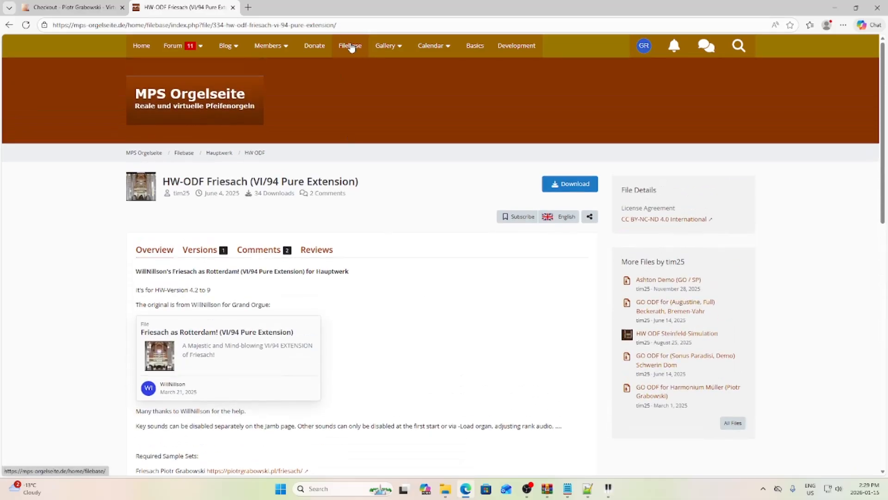
# - Scroll the Filebase listing past Friesach Cathedral 3D and Utrecht as Westzaan, then minimize the browser
pyautogui.click(350, 47)
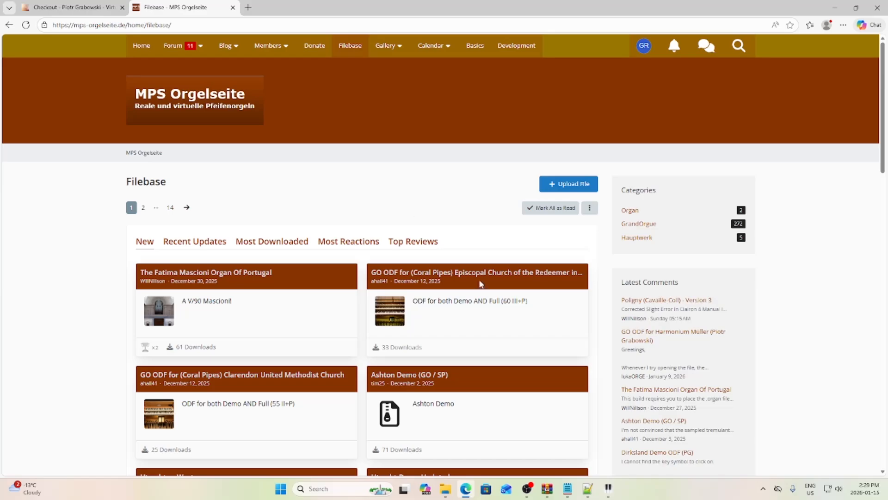
pyautogui.moveTo(609, 492)
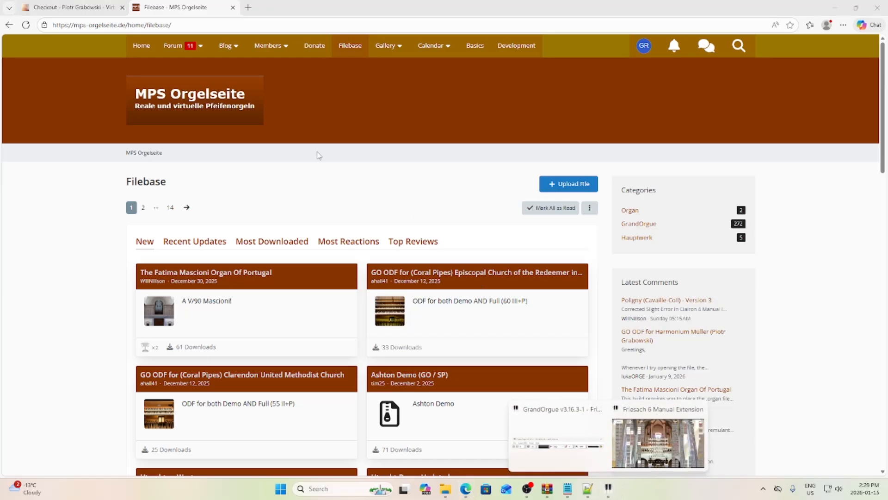
pyautogui.scroll(-4, 311, 199)
pyautogui.scroll(4, 305, 223)
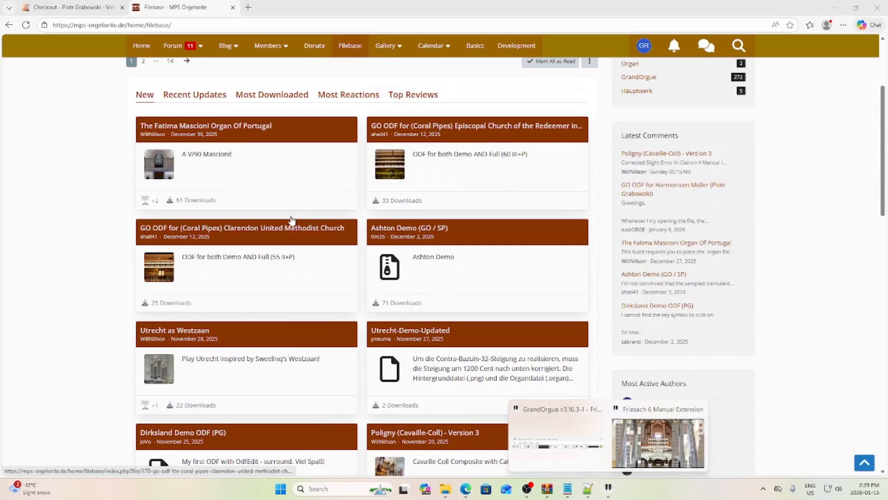
pyautogui.scroll(-15, 323, 222)
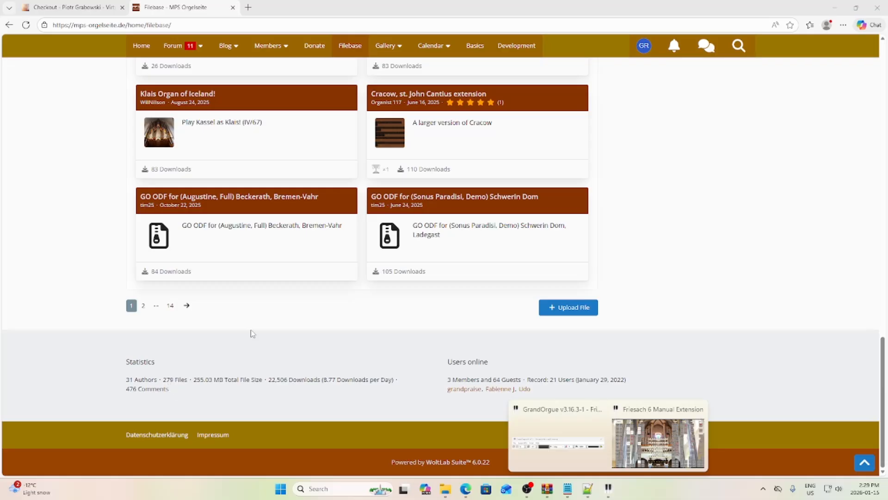
pyautogui.scroll(10, 671, 196)
pyautogui.scroll(5, 683, 203)
pyautogui.scroll(-2, 662, 206)
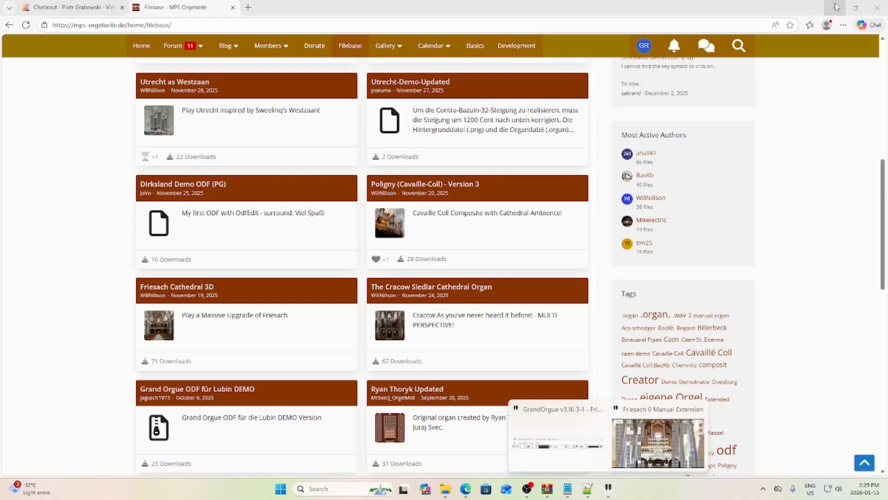
pyautogui.click(837, 7)
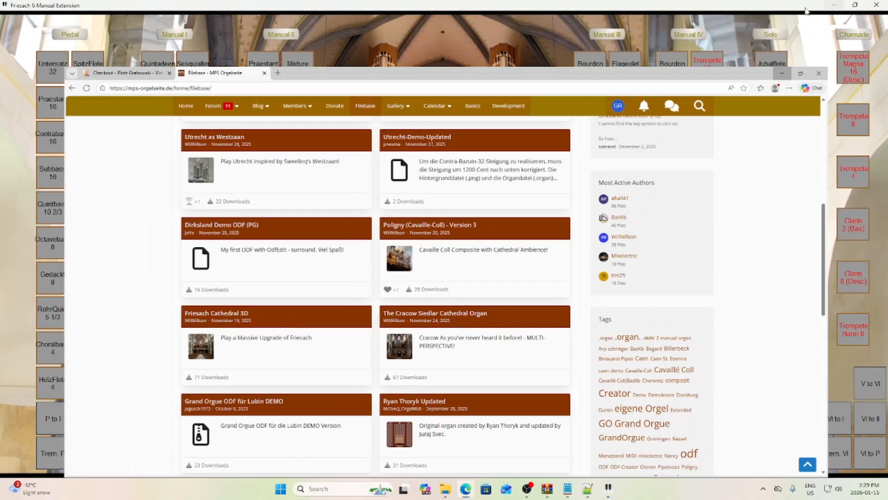